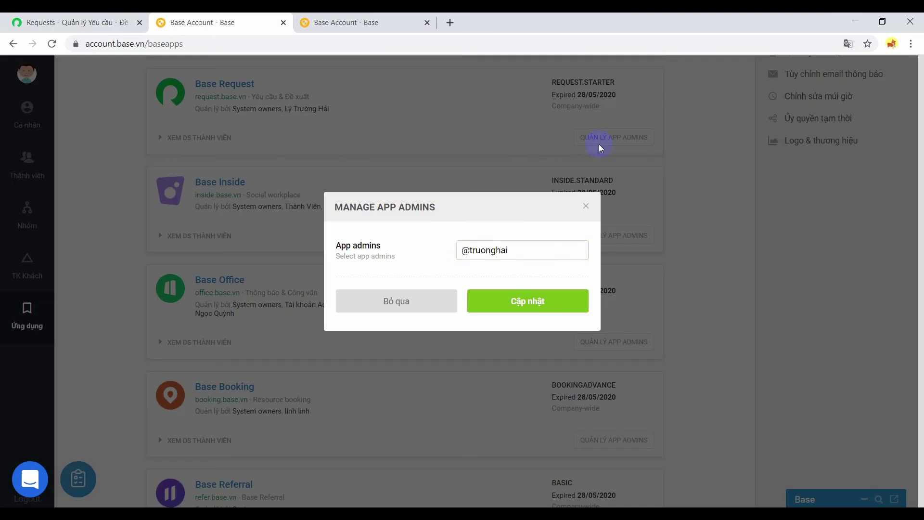
- Add a second user as Base Request app admin, save, and go to the Requests page
{"action": "left_click", "coordinate": [539, 253]}
{"action": "type", "text": "@truon"}
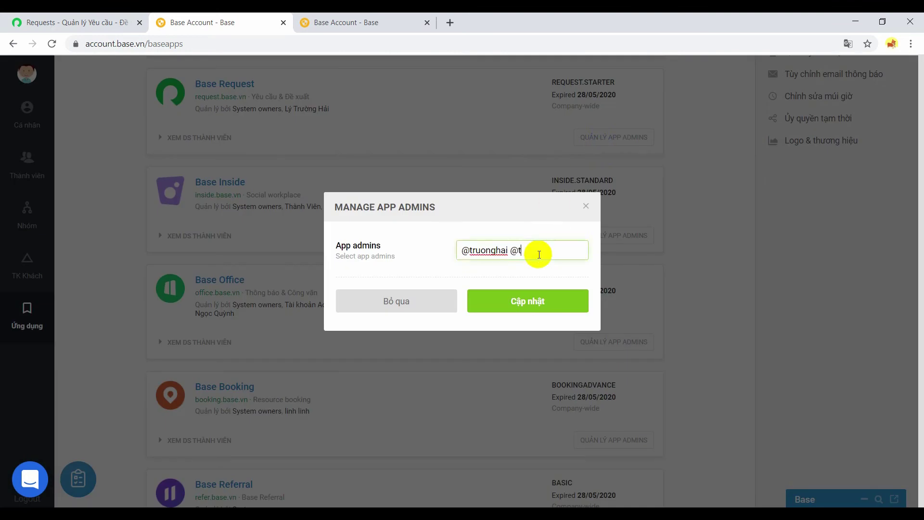
{"action": "type", "text": "g"}
{"action": "key", "text": "Down"}
{"action": "key", "text": "Return"}
{"action": "left_click", "coordinate": [532, 297]}
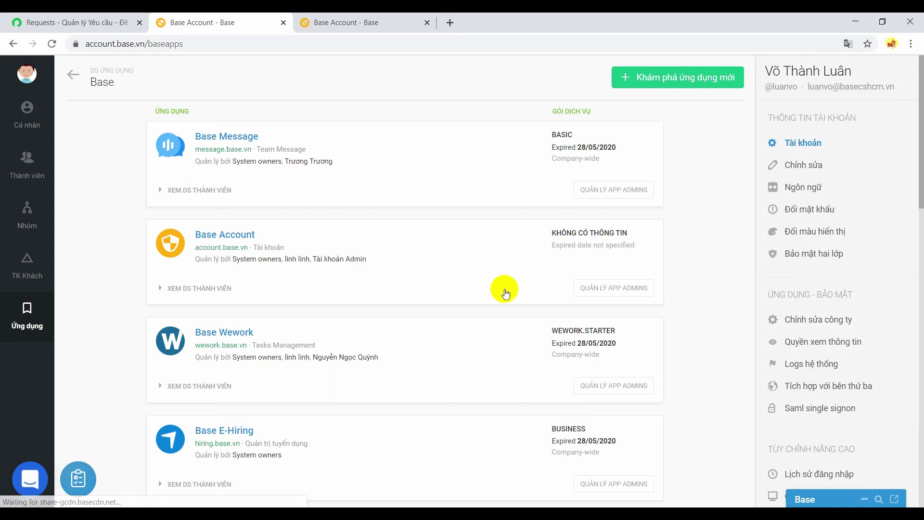
{"action": "left_click", "coordinate": [102, 21]}
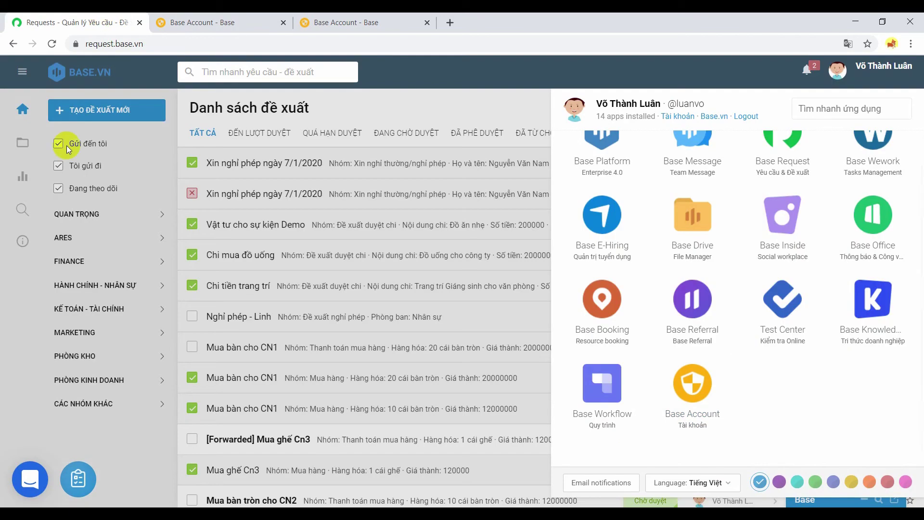
- Close the apps panel, toggle the HÀNH CHÍNH - NHÂN SỰ group, and view the leave form in Word
{"action": "left_click", "coordinate": [148, 150]}
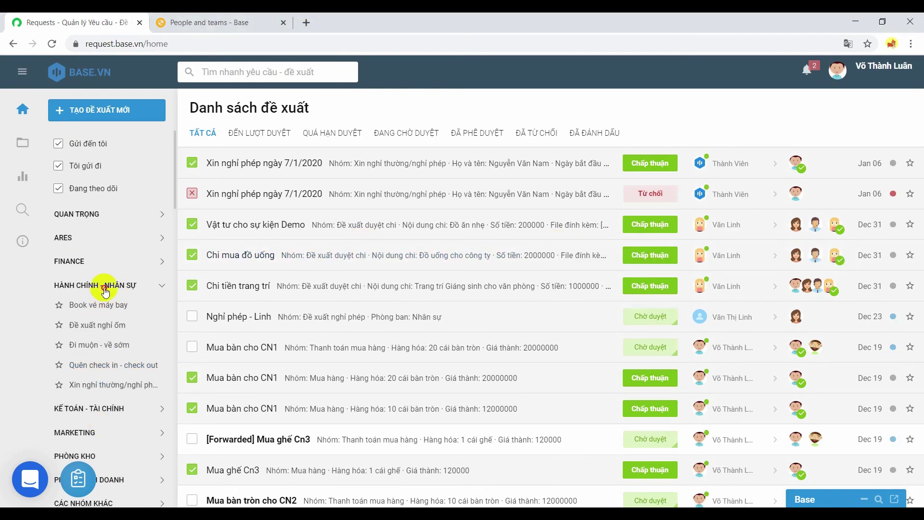
{"action": "left_click", "coordinate": [103, 286]}
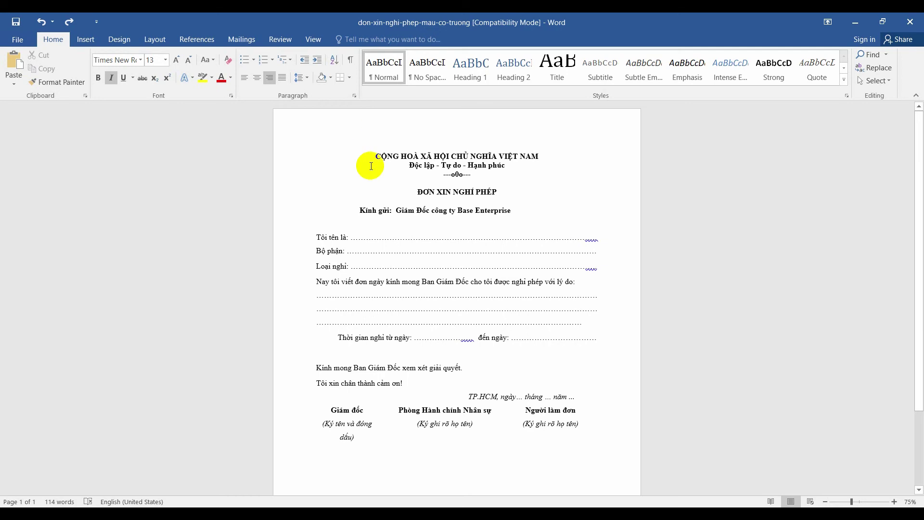
{"action": "left_click", "coordinate": [371, 166]}
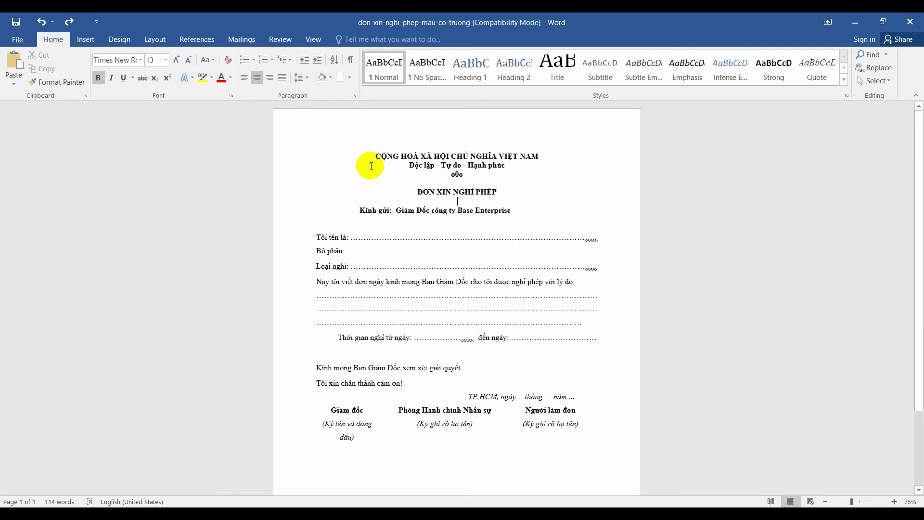
- Read down the ĐƠN XIN NGHỈ PHÉP template, then return to request.base.vn
{"action": "key", "text": "Down"}
{"action": "key", "text": "Down"}
{"action": "key", "text": "Down"}
{"action": "key", "text": "Down"}
{"action": "key", "text": "Down"}
{"action": "key", "text": "Down"}
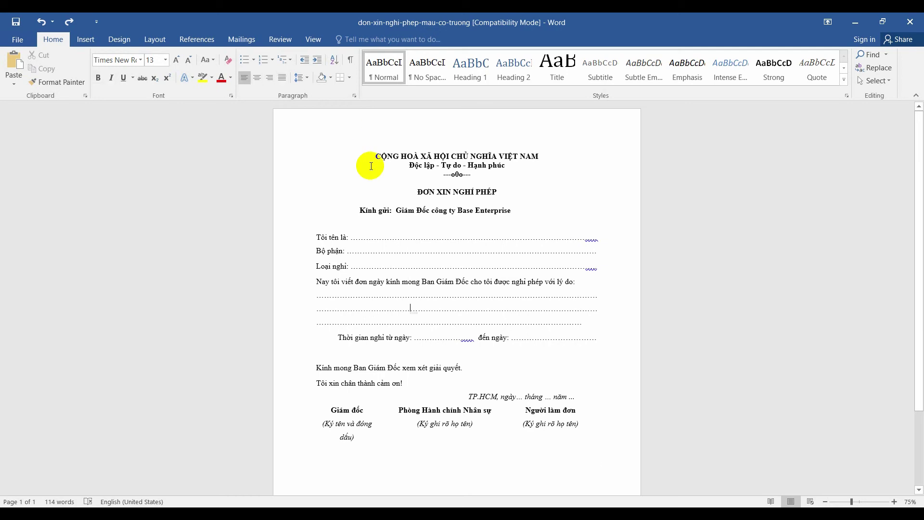
{"action": "key", "text": "Down"}
{"action": "key", "text": "Down"}
{"action": "key", "text": "Down"}
{"action": "key", "text": "Down"}
{"action": "key", "text": "Down"}
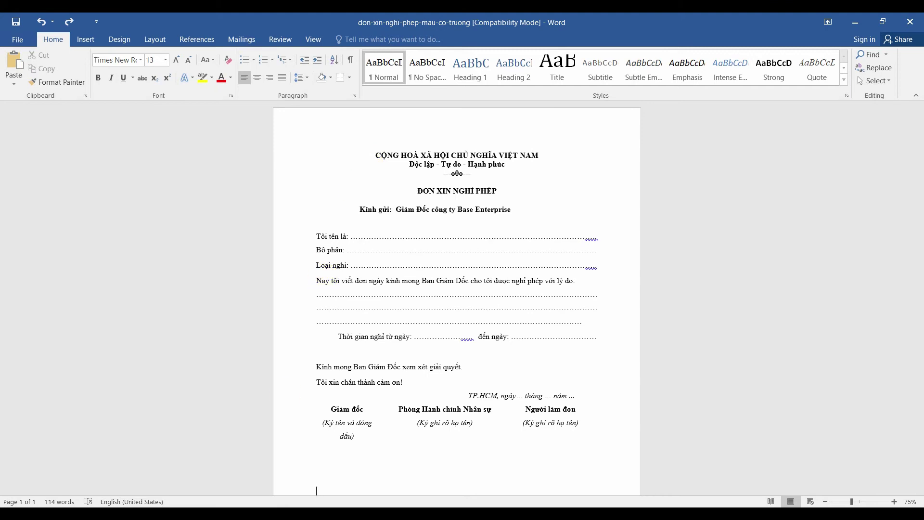
{"action": "mouse_move", "coordinate": [252, 513]}
{"action": "left_click", "coordinate": [252, 469]}
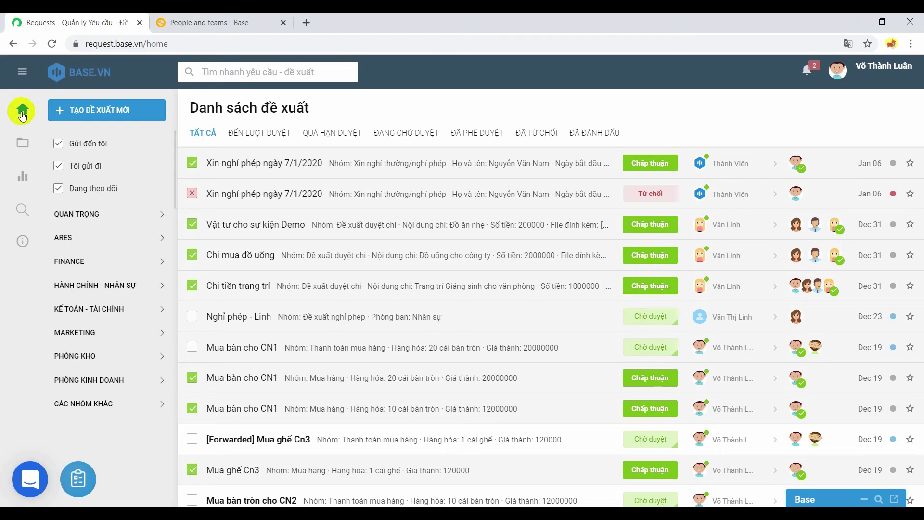
- Start a new request type named Xin nghỉ phép and tag two approvers
{"action": "left_click", "coordinate": [21, 141]}
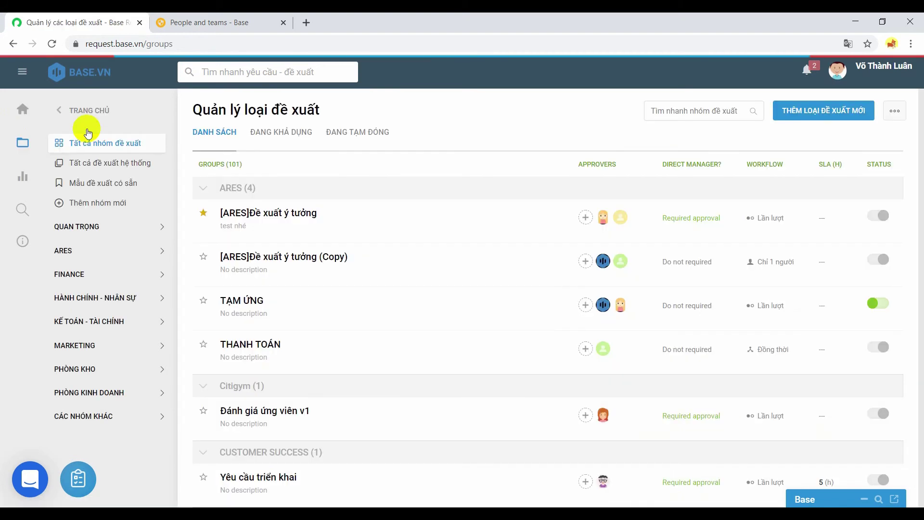
{"action": "left_click", "coordinate": [792, 114]}
{"action": "type", "text": "X"}
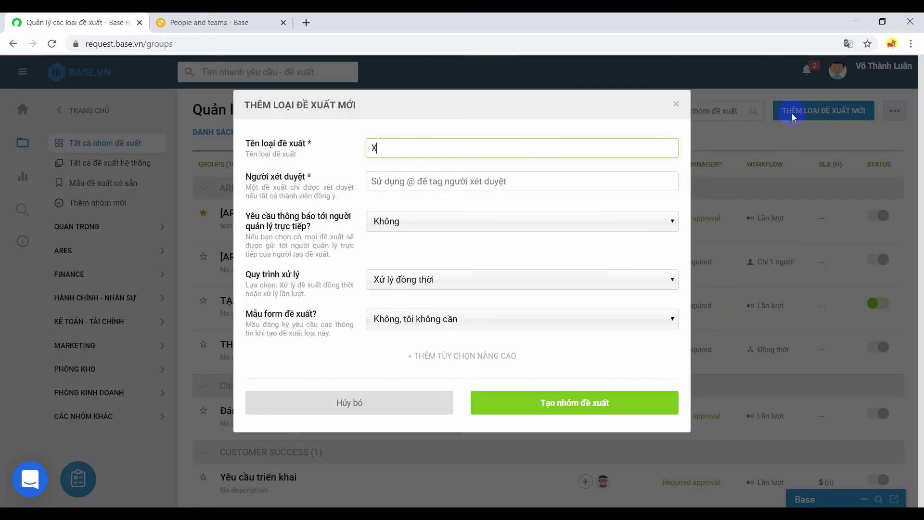
{"action": "type", "text": "in nghi"}
{"action": "type", "text": " phe"}
{"action": "type", "text": "phép"}
{"action": "left_click", "coordinate": [580, 181]}
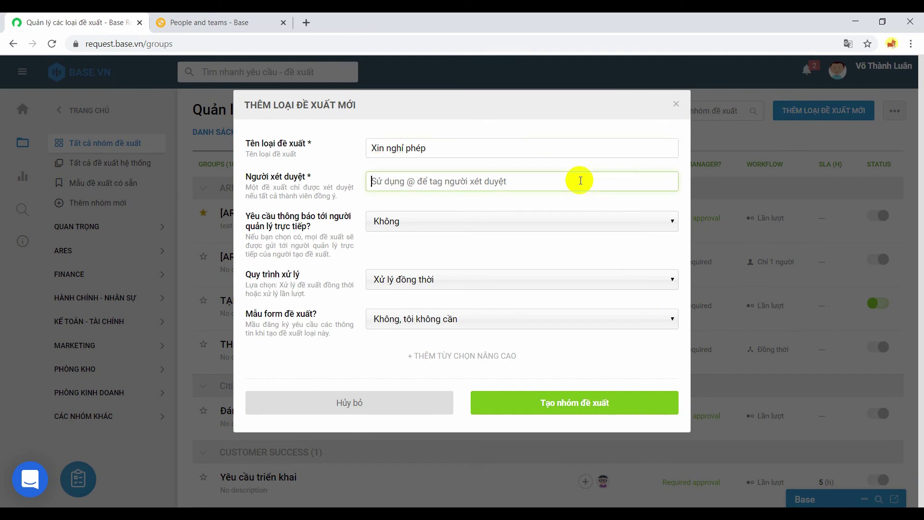
{"action": "type", "text": "@truon"}
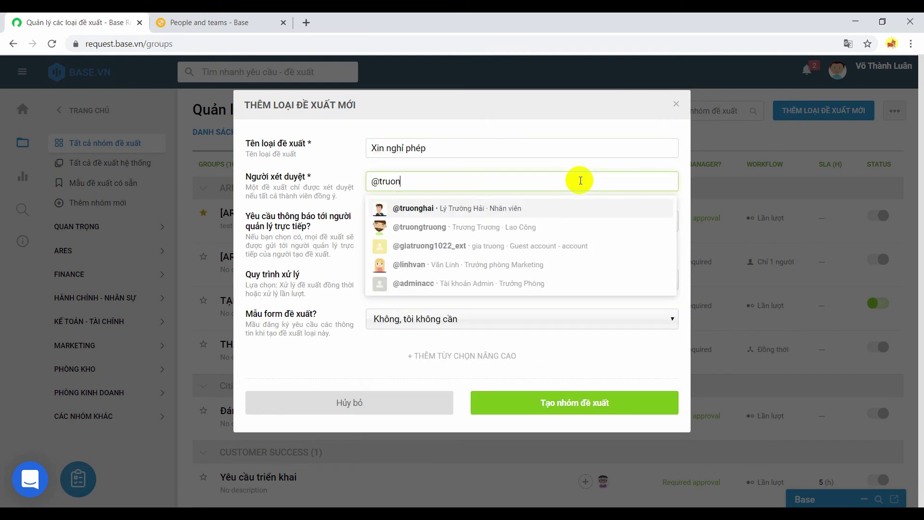
{"action": "type", "text": "g"}
{"action": "key", "text": "Down"}
{"action": "key", "text": "Return"}
{"action": "type", "text": "@linh"}
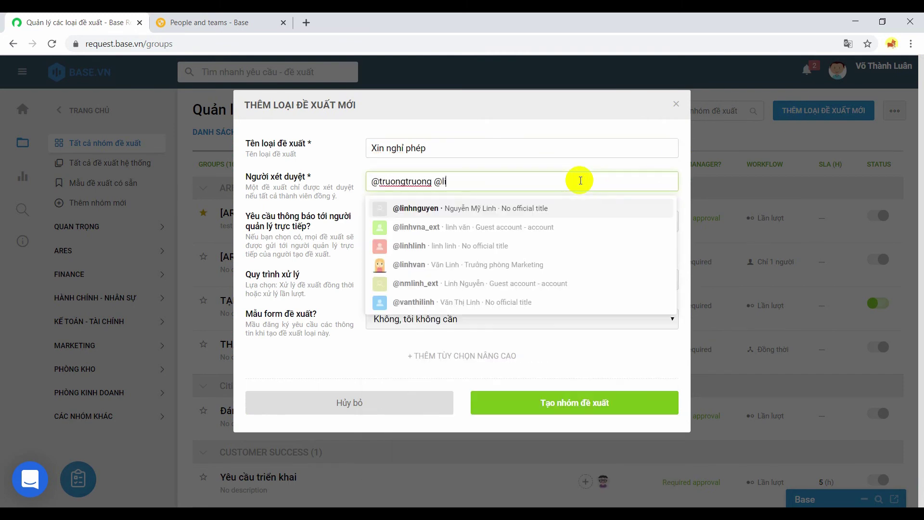
{"action": "key", "text": "Down"}
{"action": "key", "text": "Down"}
{"action": "key", "text": "Down"}
{"action": "key", "text": "Down"}
{"action": "key", "text": "Up"}
{"action": "key", "text": "Return"}
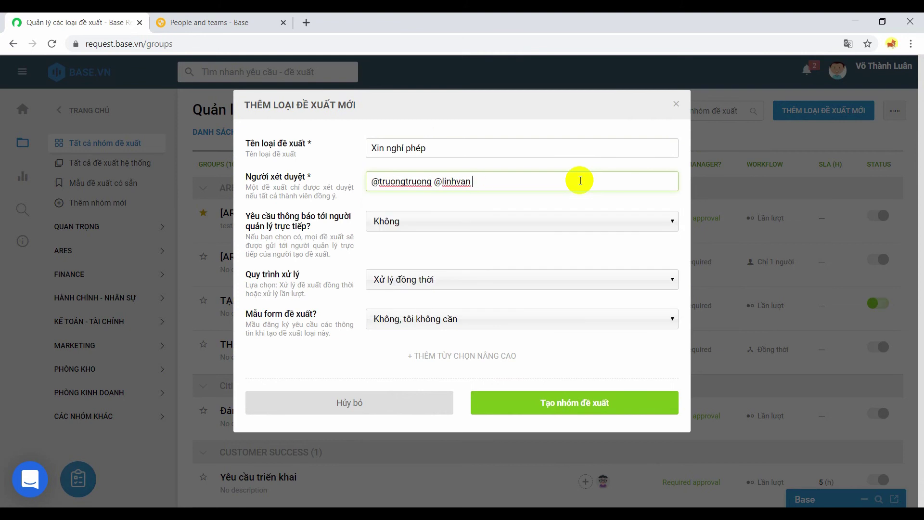
- Set manager notification Có, Chỉ cần một người duyệt, and Có, tôi sẽ tạo mẫu đăng ký
{"action": "left_click", "coordinate": [456, 222]}
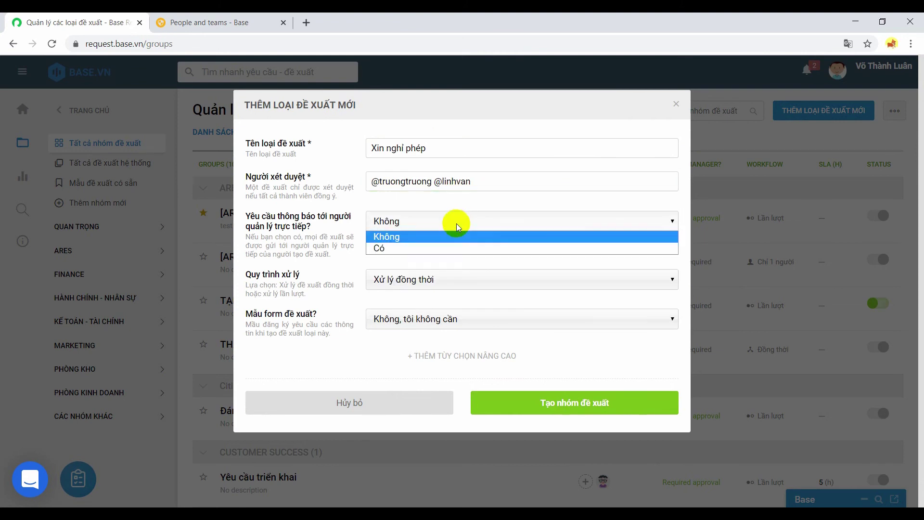
{"action": "left_click", "coordinate": [448, 248]}
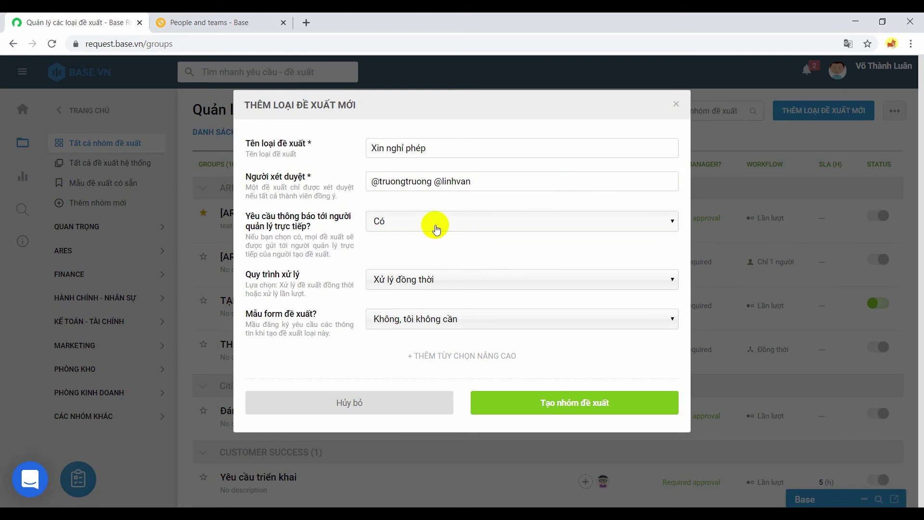
{"action": "left_click", "coordinate": [428, 279]}
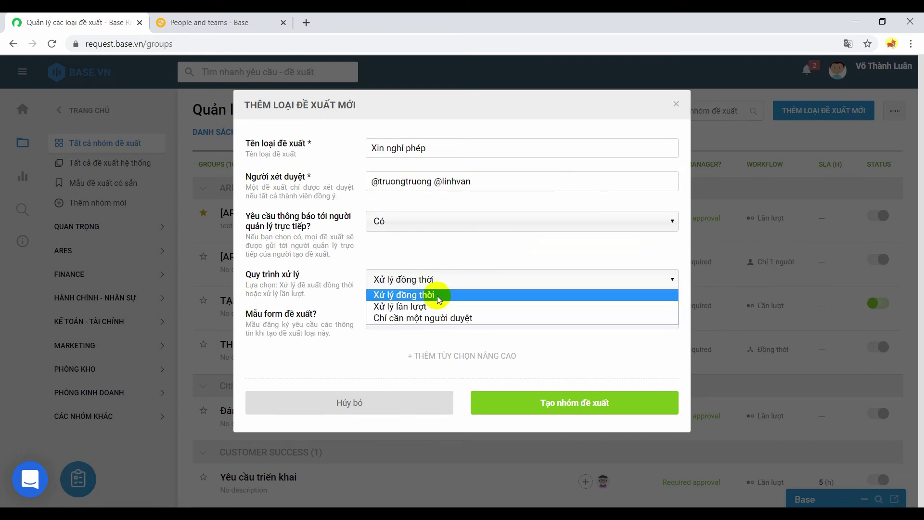
{"action": "left_click", "coordinate": [438, 296]}
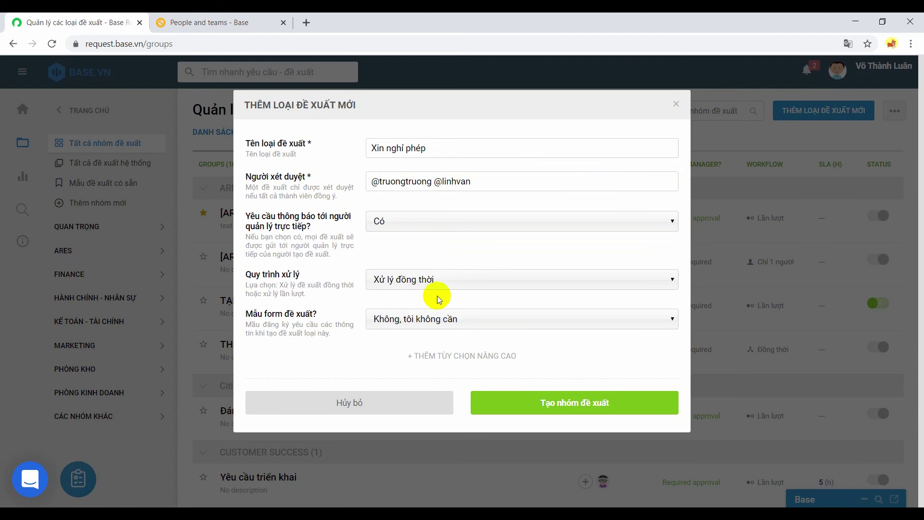
{"action": "left_click", "coordinate": [424, 278]}
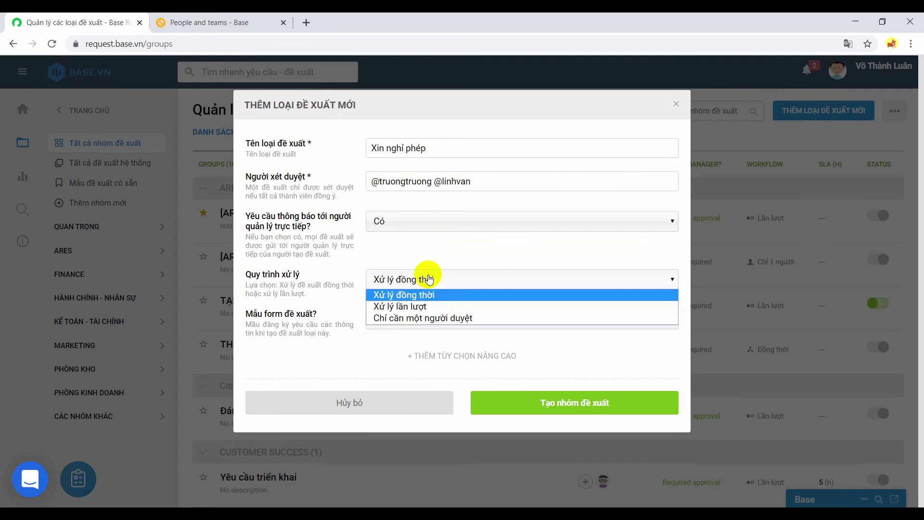
{"action": "left_click", "coordinate": [426, 304]}
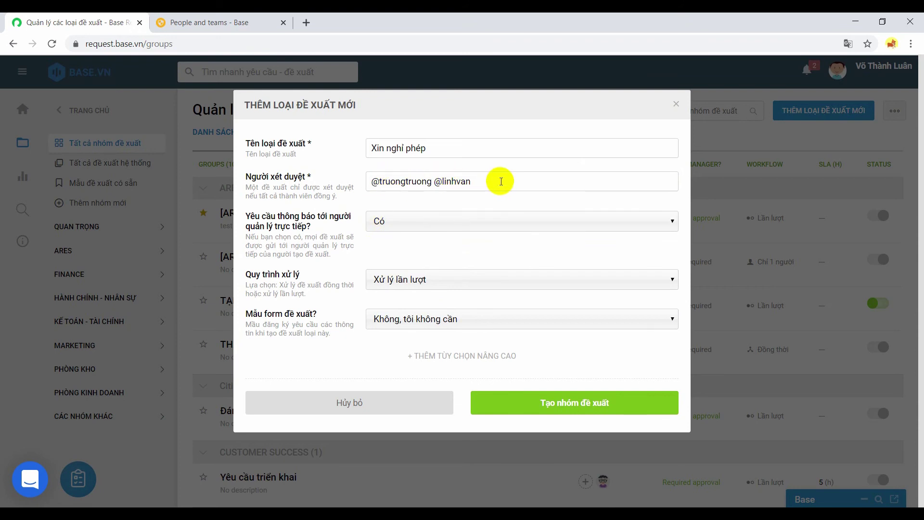
{"action": "left_click", "coordinate": [430, 280]}
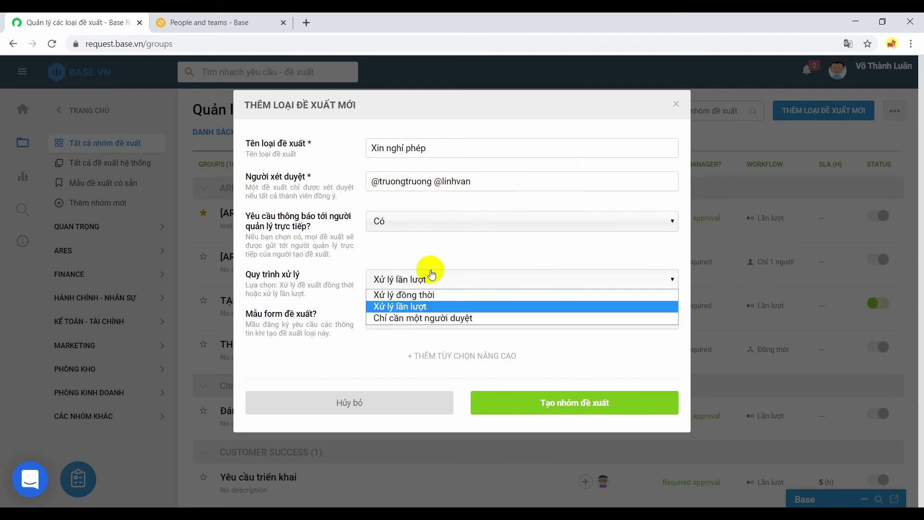
{"action": "left_click", "coordinate": [433, 318]}
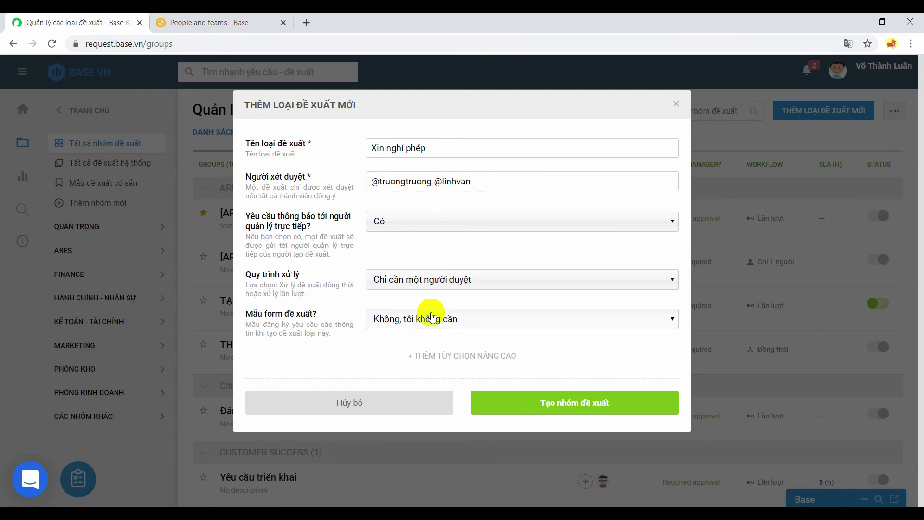
{"action": "left_click", "coordinate": [431, 318]}
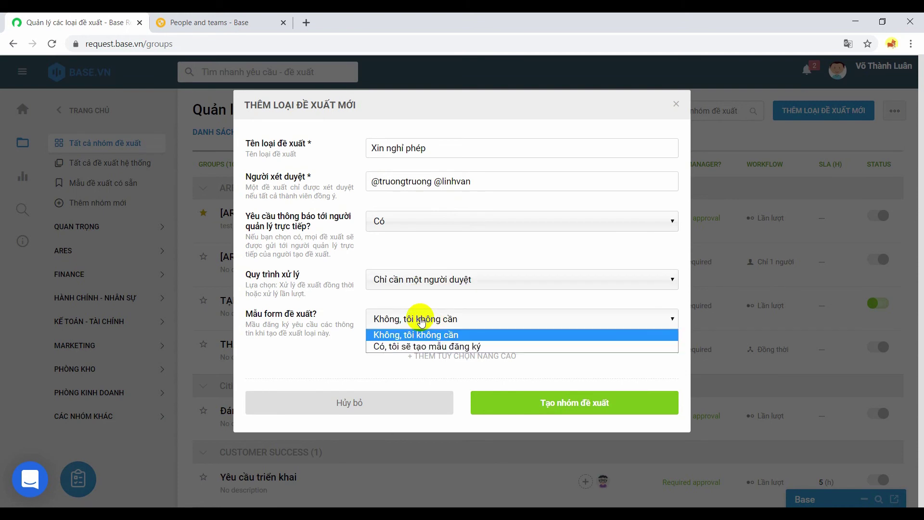
{"action": "left_click", "coordinate": [422, 347]}
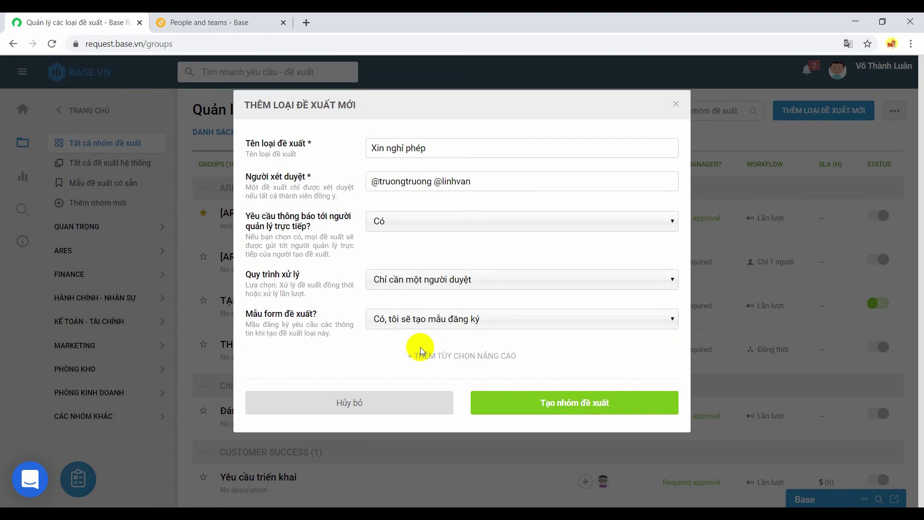
- Set the category to Hành Chính - Nhân Sự and the SLA to 24 hours
{"action": "left_click", "coordinate": [447, 356]}
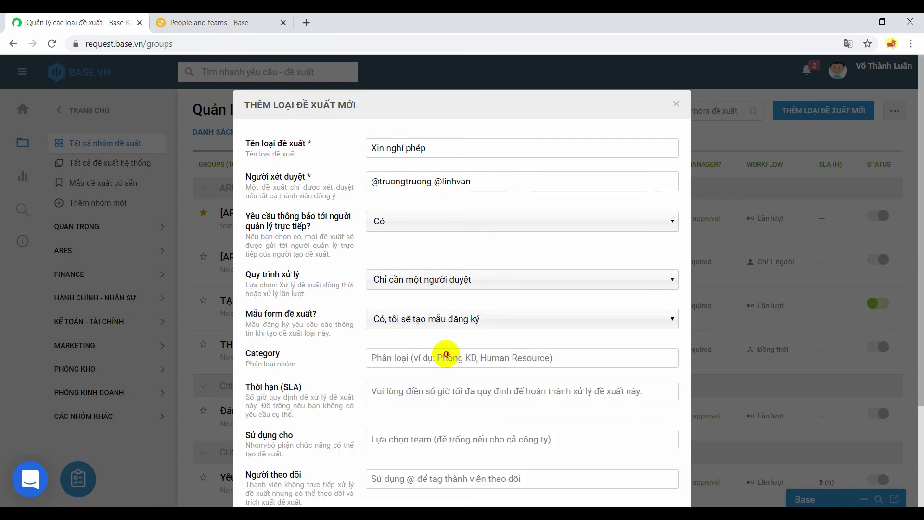
{"action": "left_click", "coordinate": [447, 355]}
{"action": "type", "text": "Hành Chinh"}
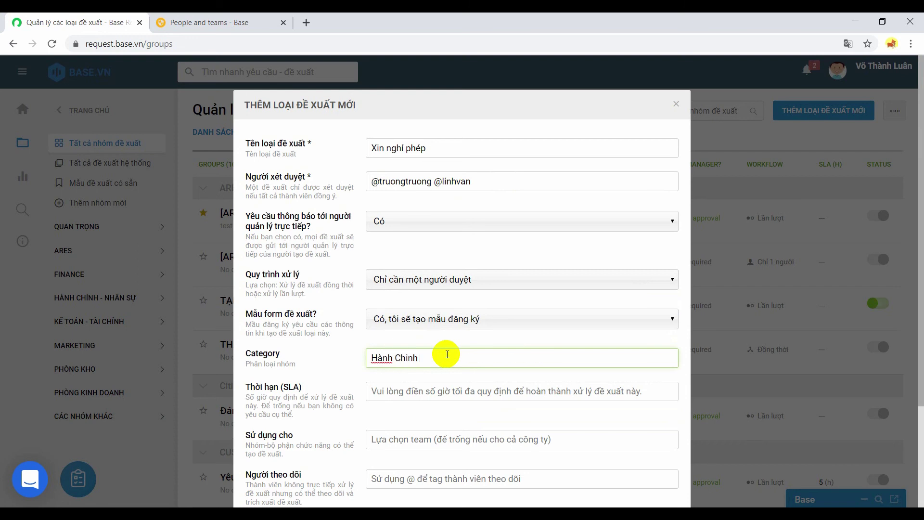
{"action": "type", "text": " s- Nhân Sự"}
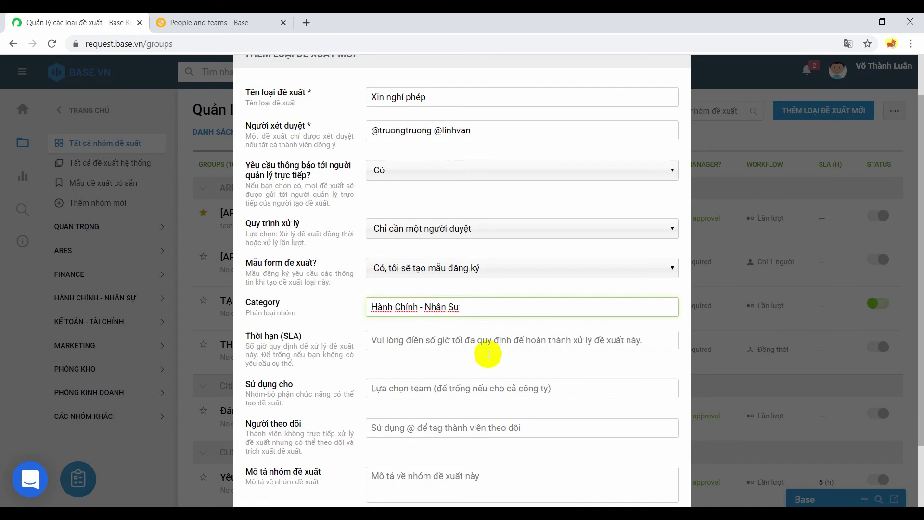
{"action": "scroll", "coordinate": [489, 354], "scroll_direction": "down", "scroll_amount": 1}
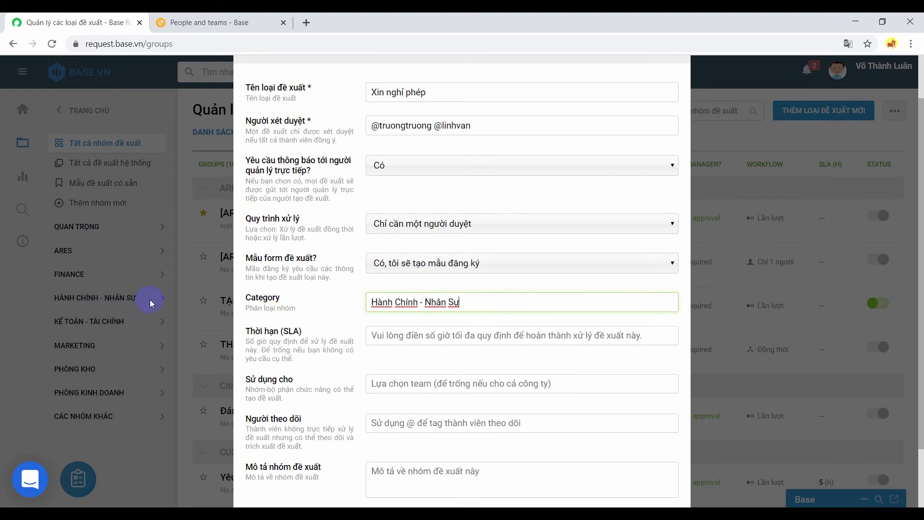
{"action": "left_click", "coordinate": [426, 335]}
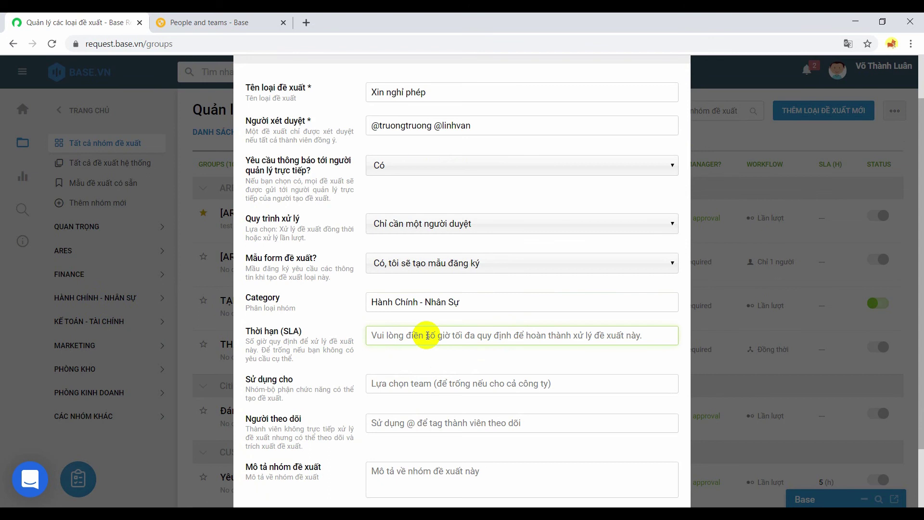
{"action": "type", "text": "24"}
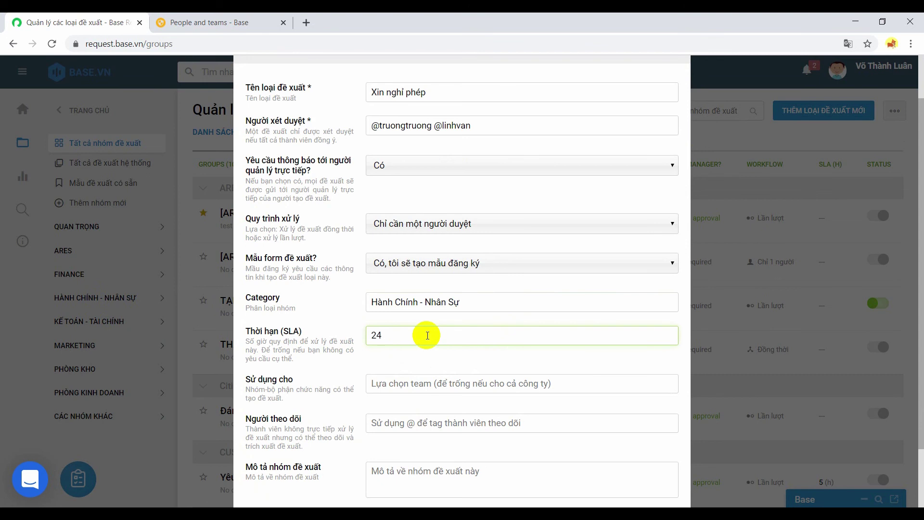
- Make the request type usable by the Base.vn team
{"action": "left_click", "coordinate": [421, 390]}
{"action": "type", "text": "@ba"}
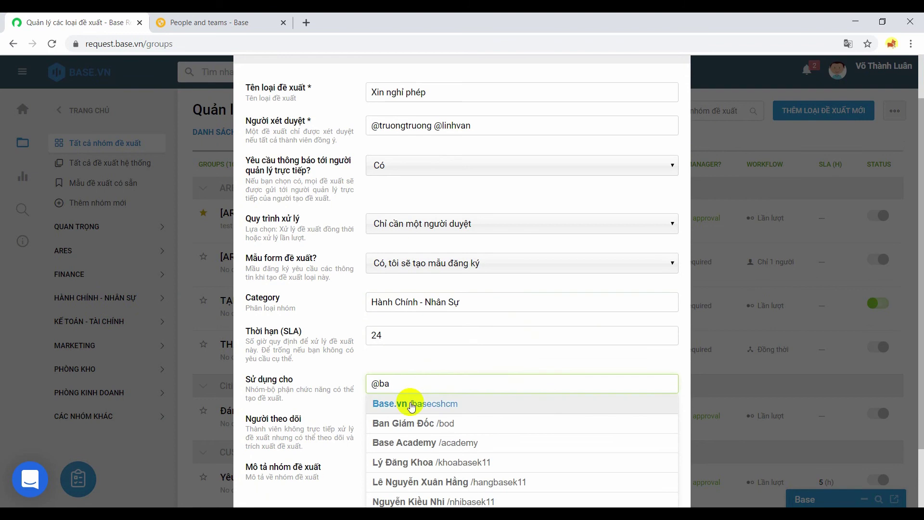
{"action": "left_click", "coordinate": [409, 404]}
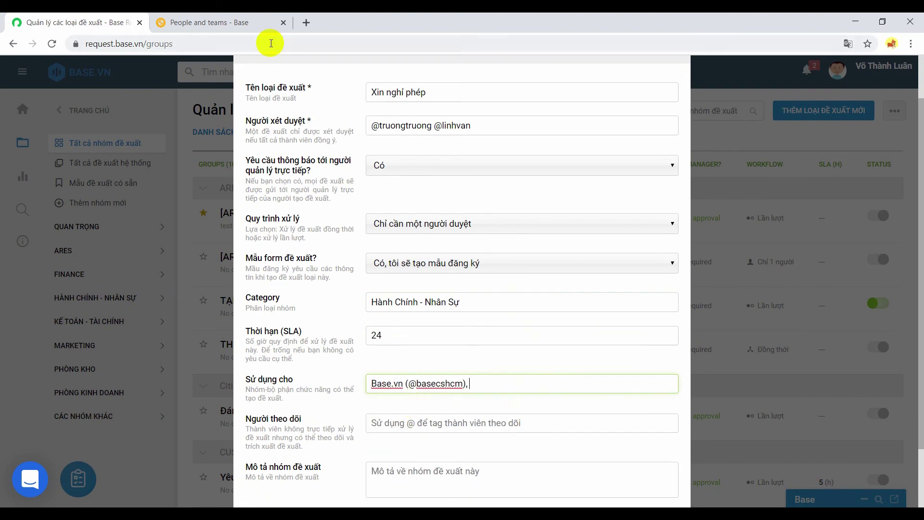
{"action": "left_click", "coordinate": [215, 20]}
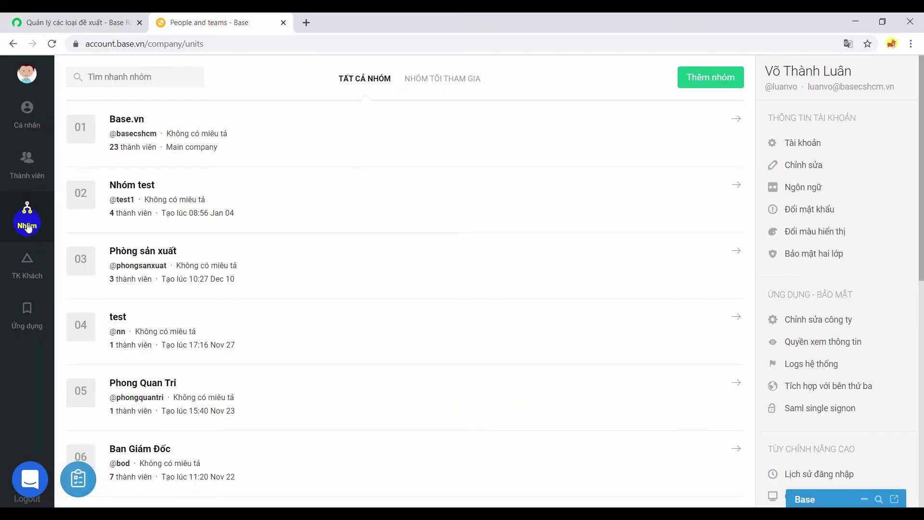
{"action": "left_click", "coordinate": [97, 22]}
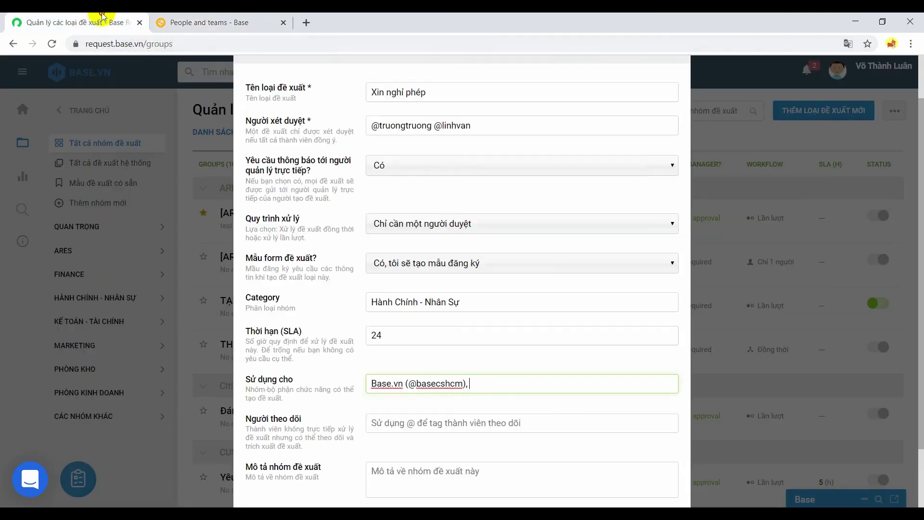
- Add a follower and the description 'Đây là đề xuất xin nghỉ phép', then create the group
{"action": "left_click", "coordinate": [399, 424]}
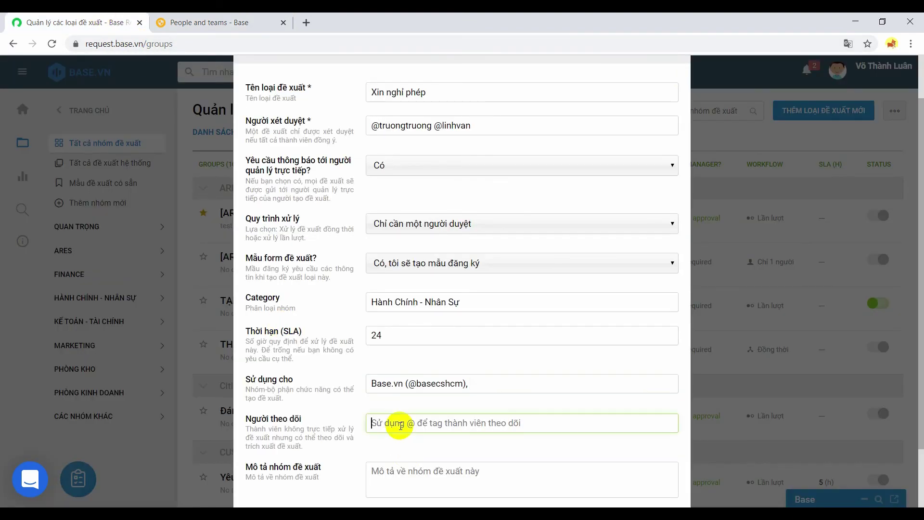
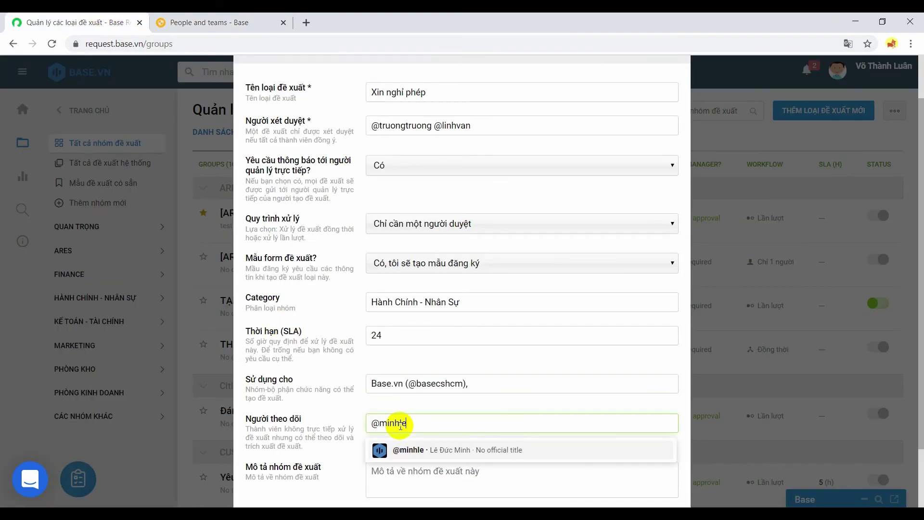
{"action": "scroll", "coordinate": [400, 423], "scroll_direction": "down", "scroll_amount": 2}
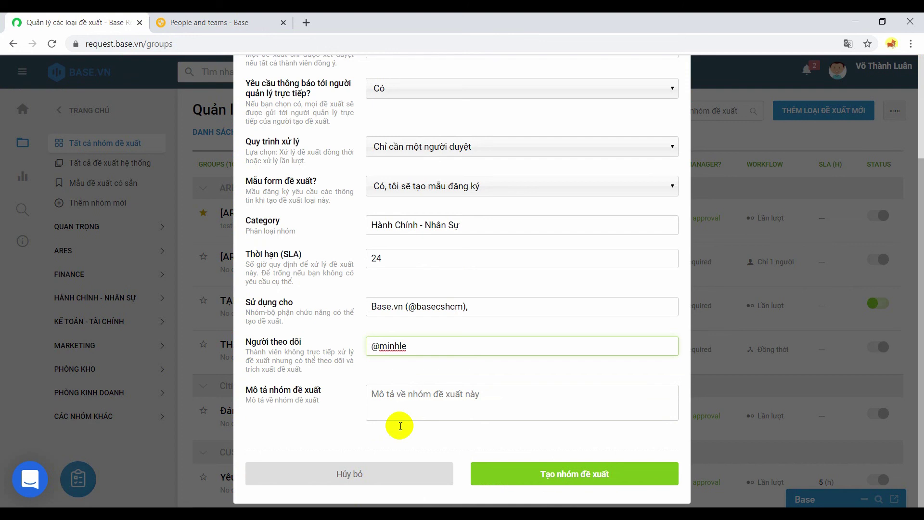
{"action": "left_click", "coordinate": [392, 396]}
{"action": "type", "text": "Đâ"}
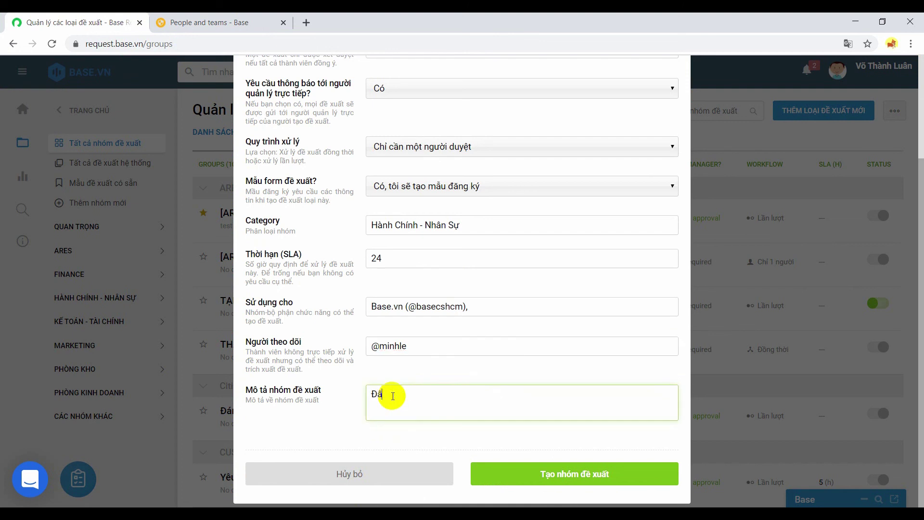
{"action": "type", "text": "y là đeề xuất xin nghỉ ph"}
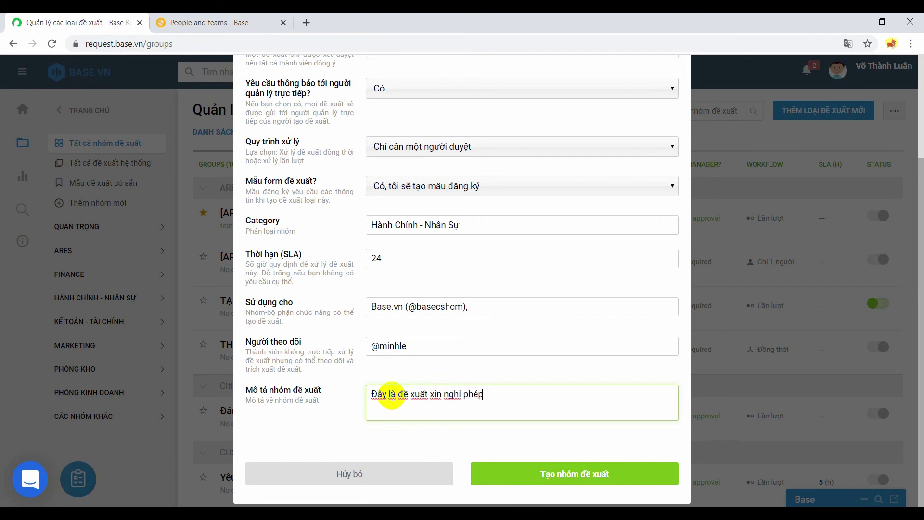
{"action": "type", "text": "ép"}
{"action": "left_click", "coordinate": [512, 465]}
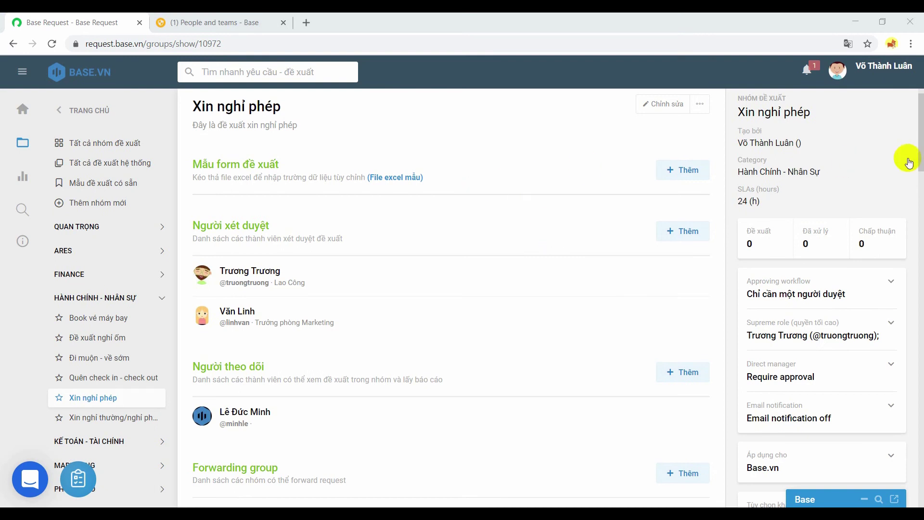
{"action": "left_click_drag", "start_coordinate": [920, 157], "coordinate": [917, 145]}
{"action": "left_click", "coordinate": [701, 112]}
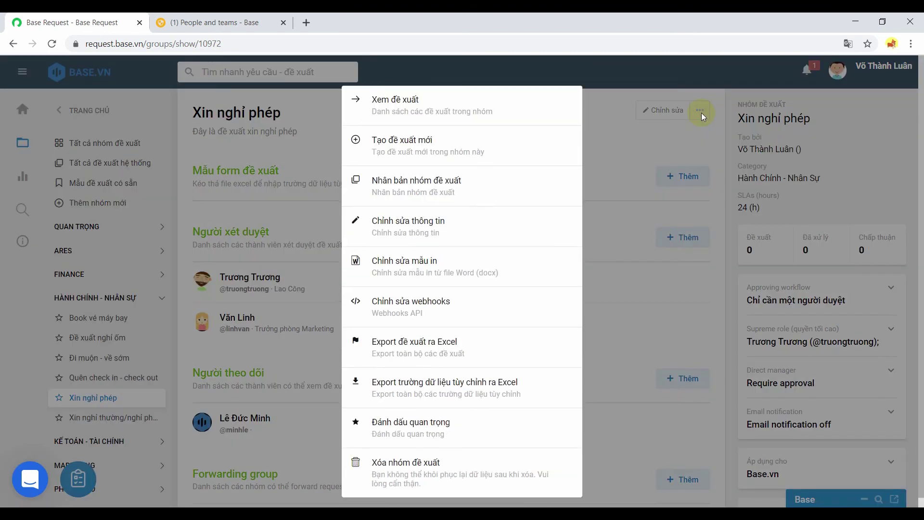
{"action": "left_click", "coordinate": [701, 113]}
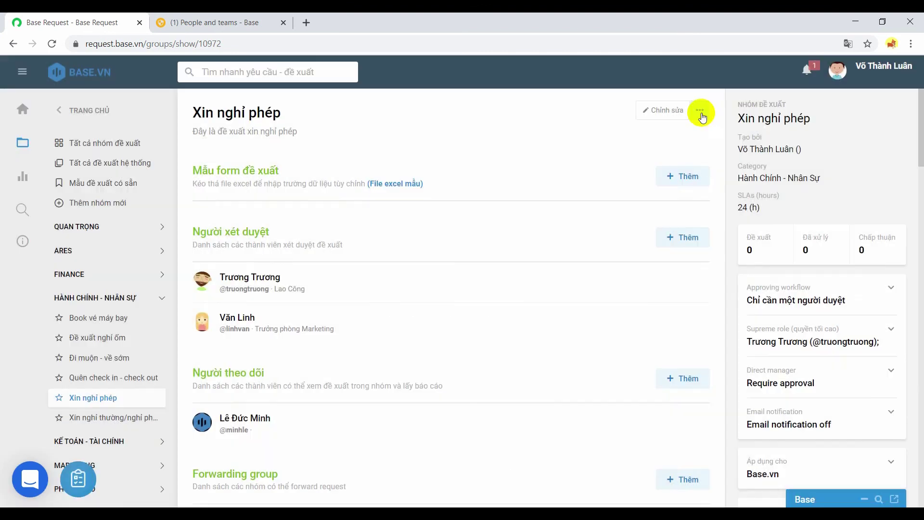
- Add the field Họ và tên as required single-line Text to the form template
{"action": "left_click", "coordinate": [689, 179]}
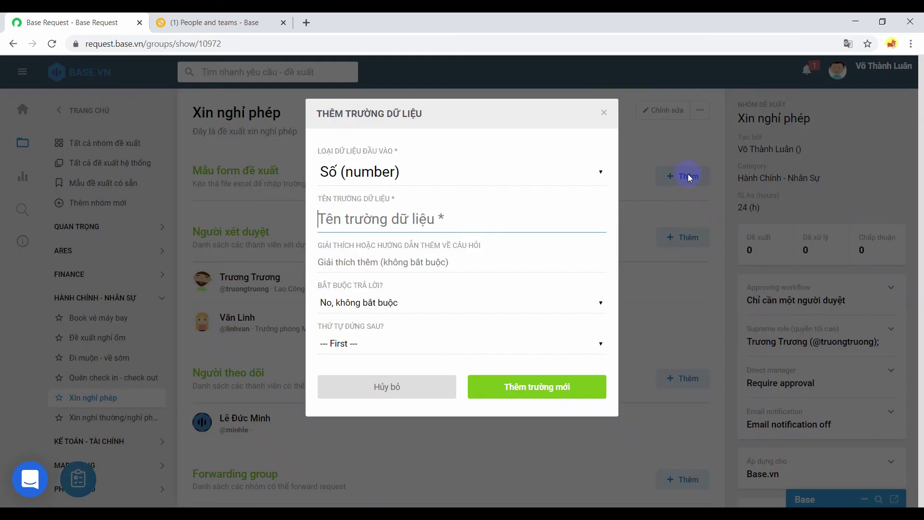
{"action": "type", "text": "Họ"}
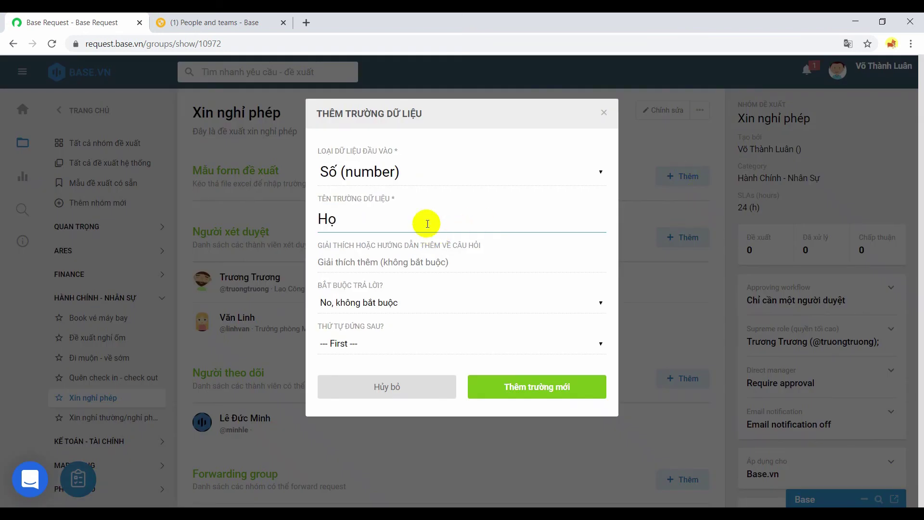
{"action": "type", "text": " và tên"}
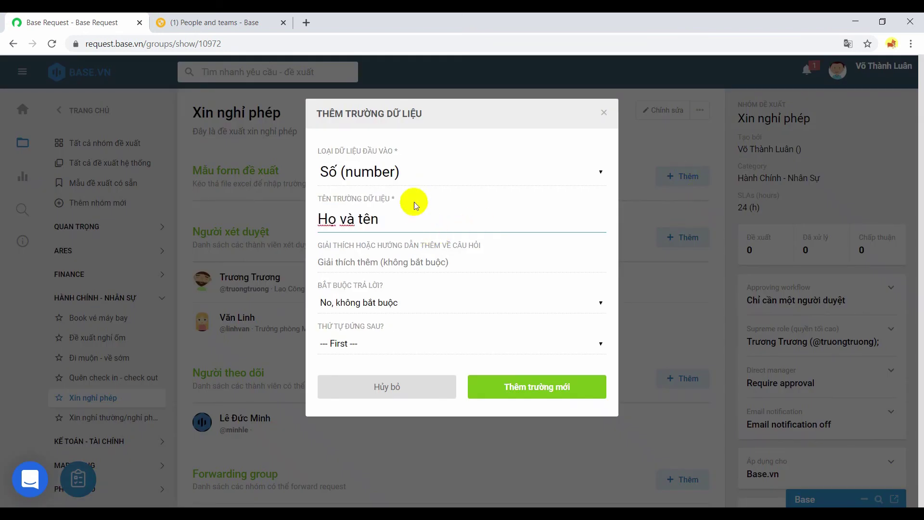
{"action": "left_click", "coordinate": [392, 171]}
{"action": "left_click", "coordinate": [395, 216]}
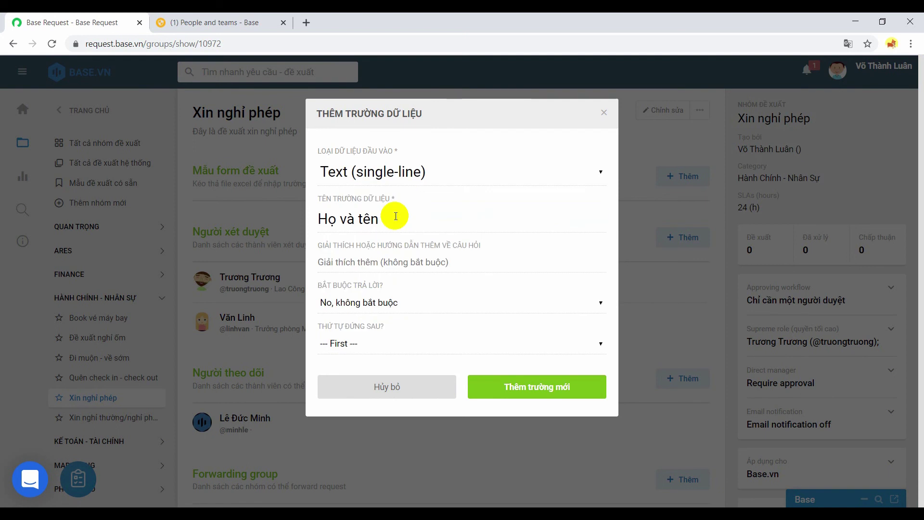
{"action": "left_click", "coordinate": [373, 305]}
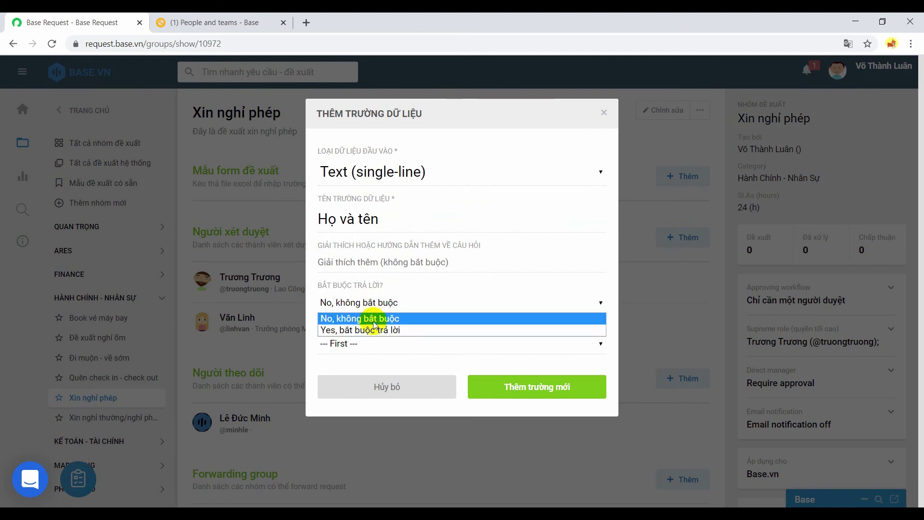
{"action": "left_click", "coordinate": [373, 330]}
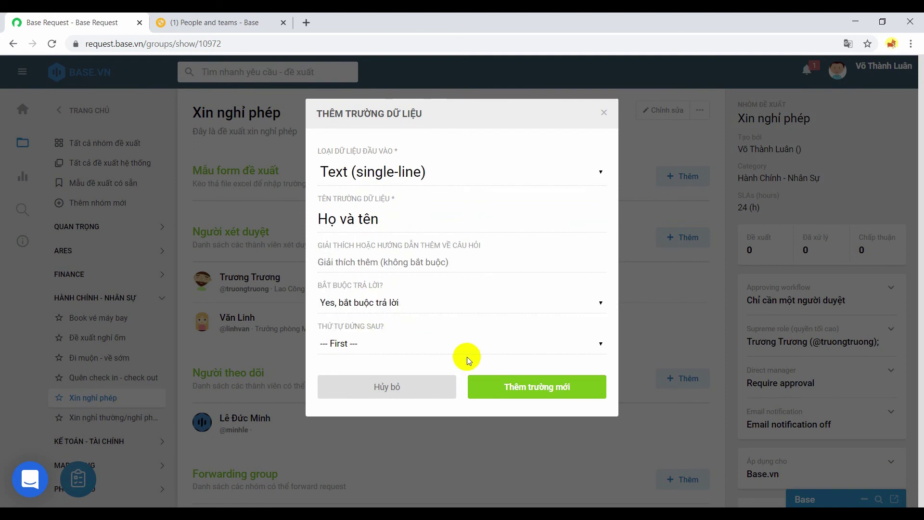
{"action": "left_click", "coordinate": [528, 386]}
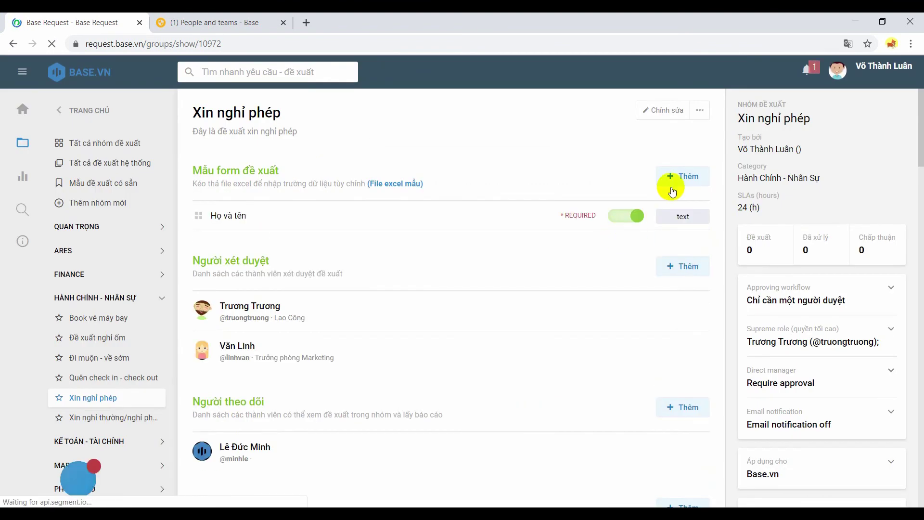
- Add a required single-answer dropdown Loại nghỉ with choices có lương, không lương
{"action": "left_click", "coordinate": [673, 191]}
{"action": "type", "text": "Loại "}
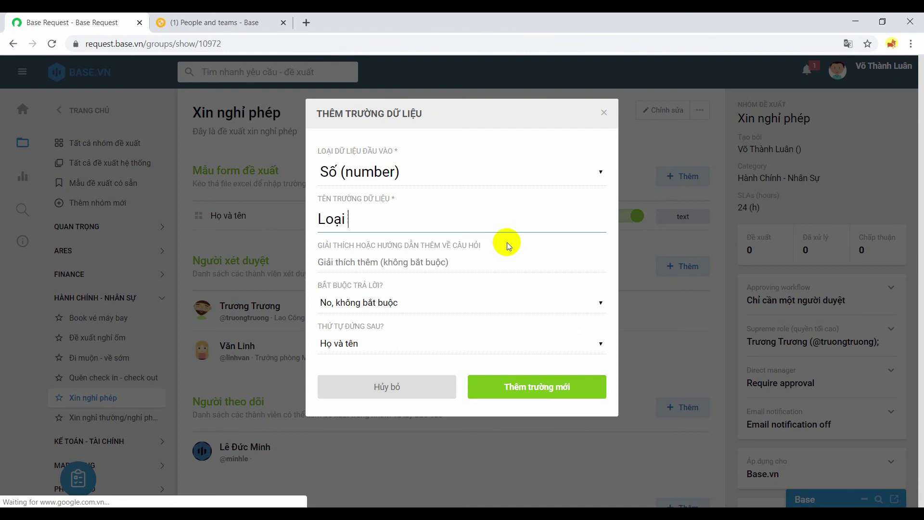
{"action": "type", "text": "nghỉ"}
{"action": "left_click", "coordinate": [437, 171]}
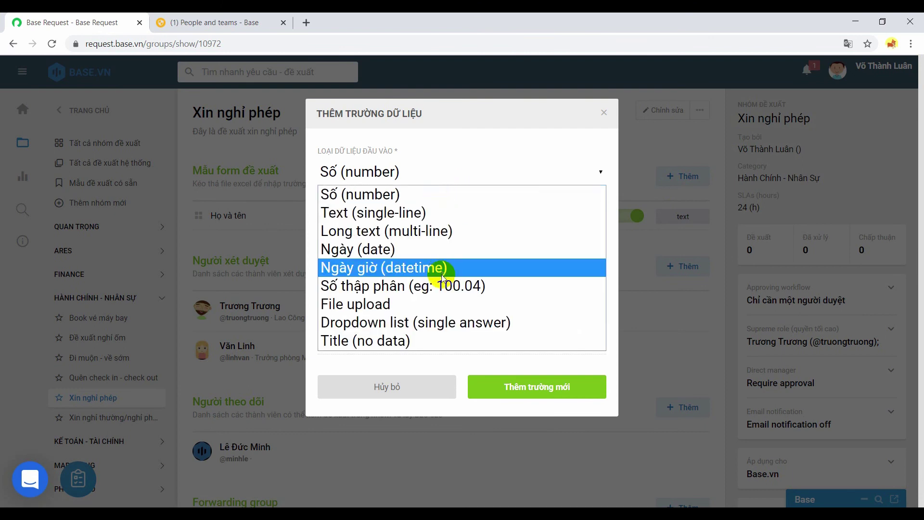
{"action": "left_click", "coordinate": [437, 323]}
{"action": "left_click", "coordinate": [373, 346]}
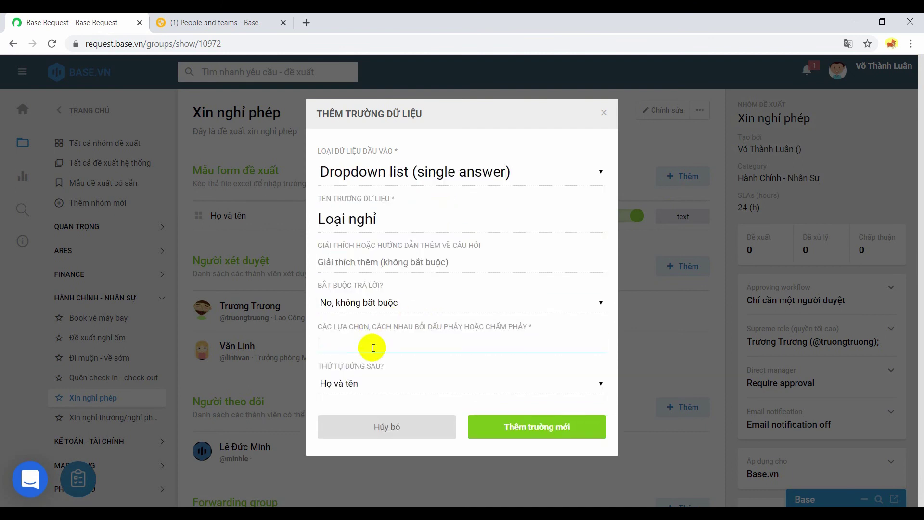
{"action": "type", "text": "có luơng, không lu"}
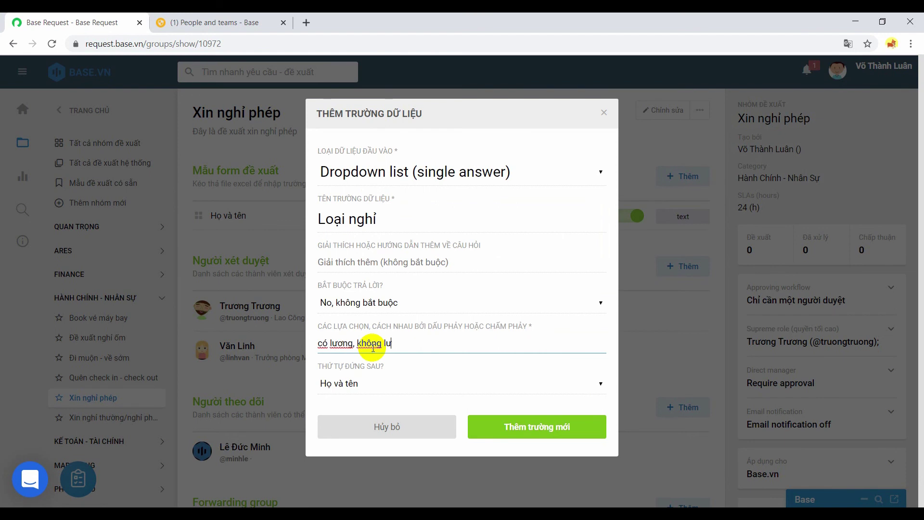
{"action": "key", "text": "BackSpace"}
{"action": "type", "text": "ương"}
{"action": "left_click", "coordinate": [371, 302]}
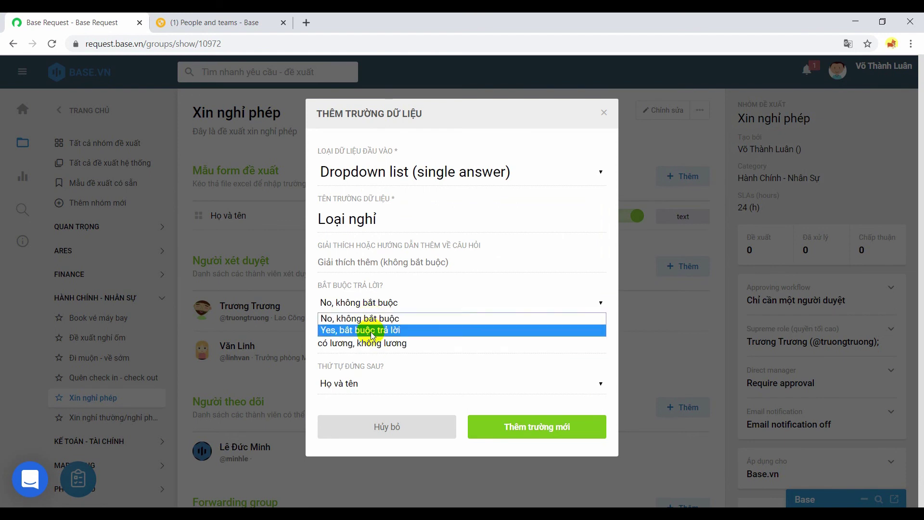
{"action": "left_click", "coordinate": [373, 330]}
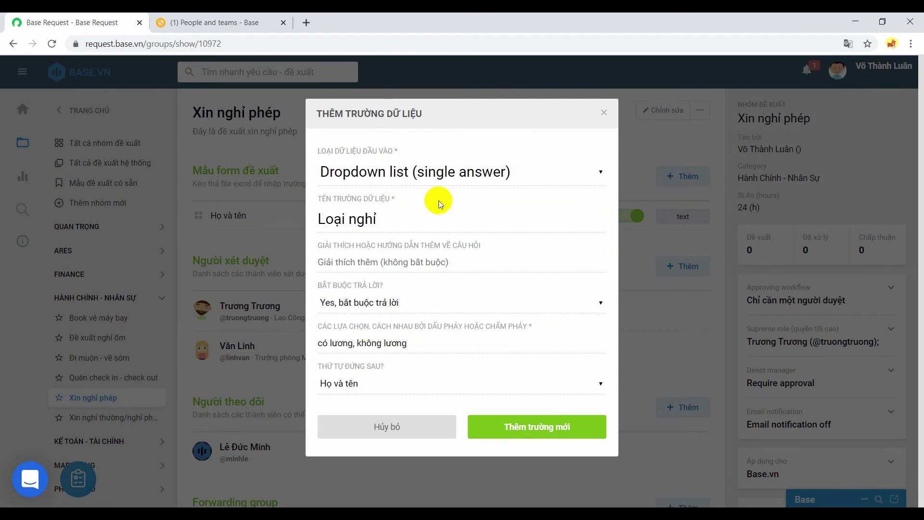
{"action": "left_click", "coordinate": [429, 182]}
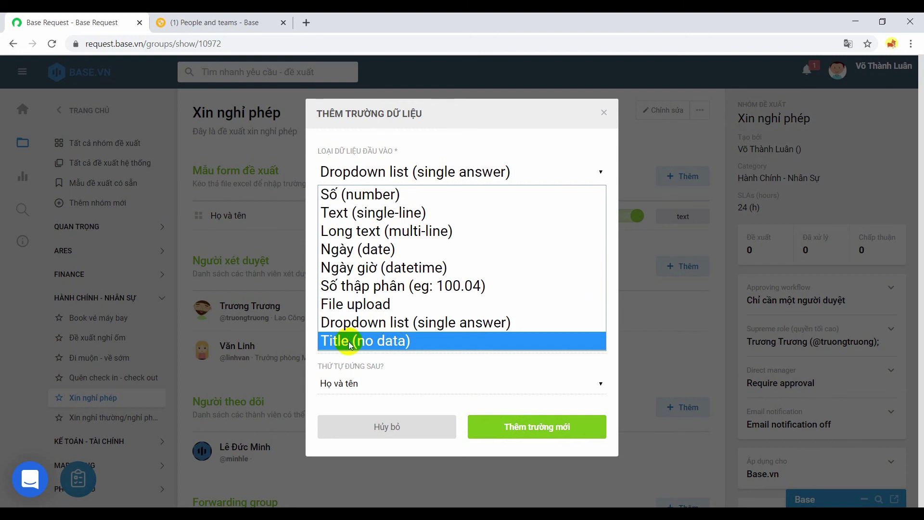
{"action": "left_click", "coordinate": [541, 423]}
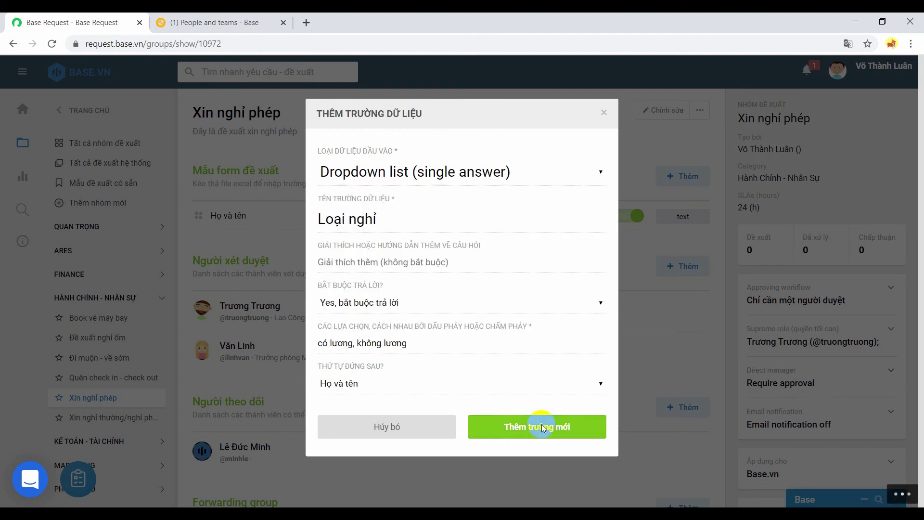
{"action": "left_click", "coordinate": [541, 424]}
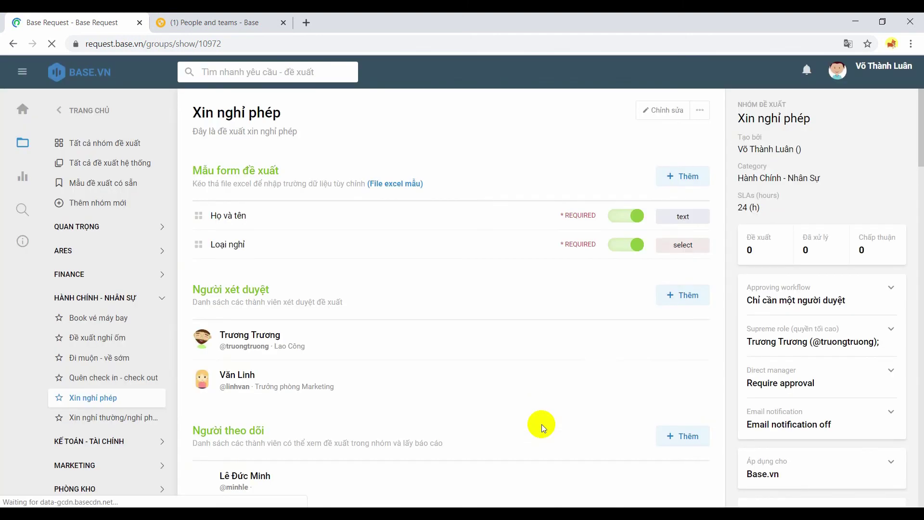
{"action": "scroll", "coordinate": [883, 203], "scroll_direction": "down", "scroll_amount": 2}
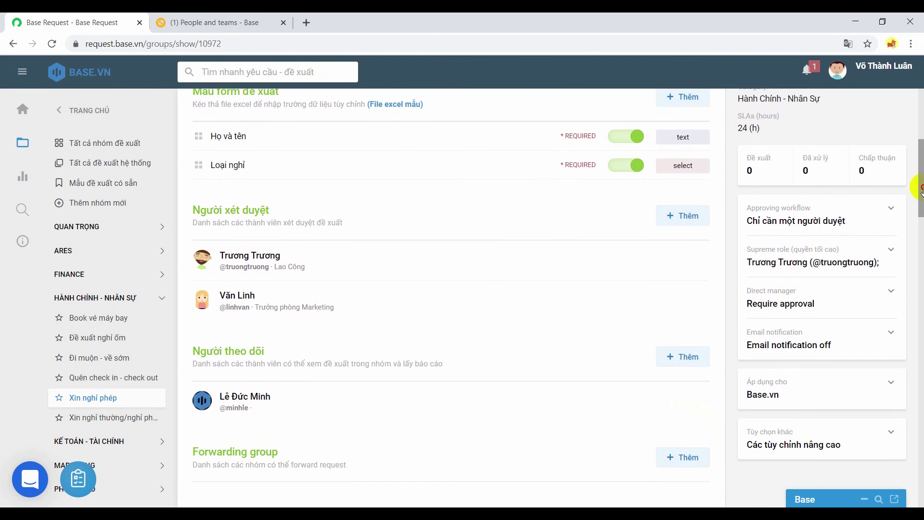
{"action": "left_click", "coordinate": [788, 262]}
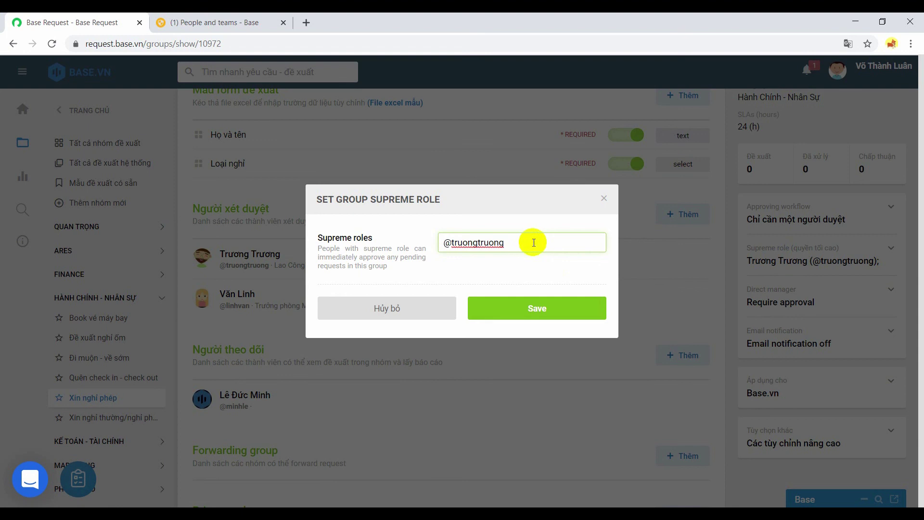
{"action": "left_click", "coordinate": [538, 303]}
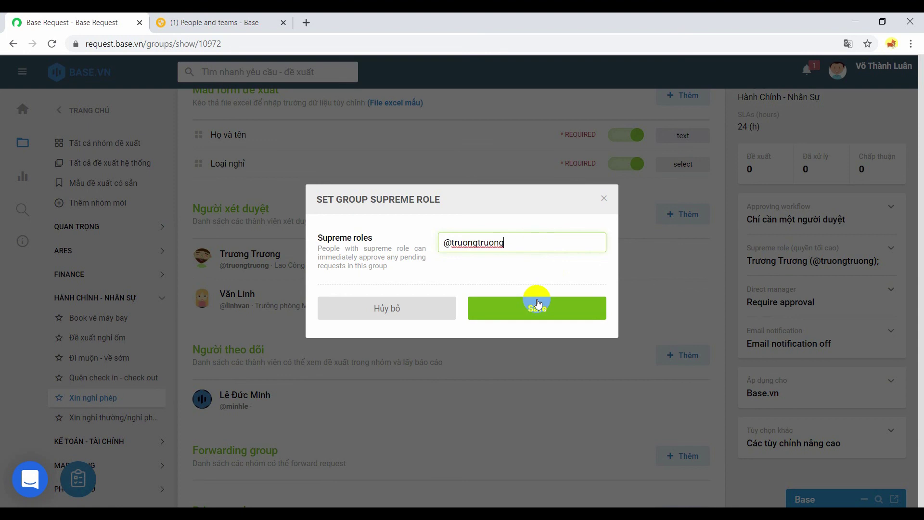
{"action": "left_click", "coordinate": [542, 313]}
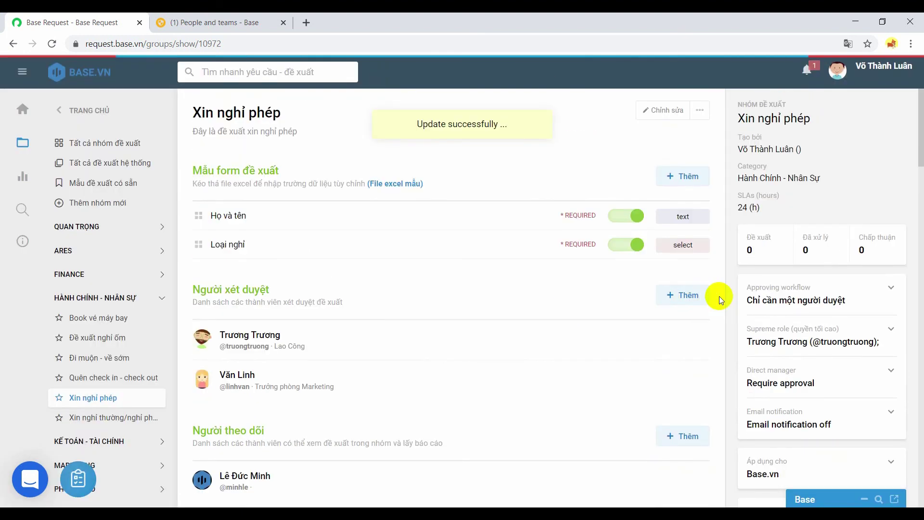
{"action": "left_click_drag", "start_coordinate": [919, 156], "coordinate": [919, 238]}
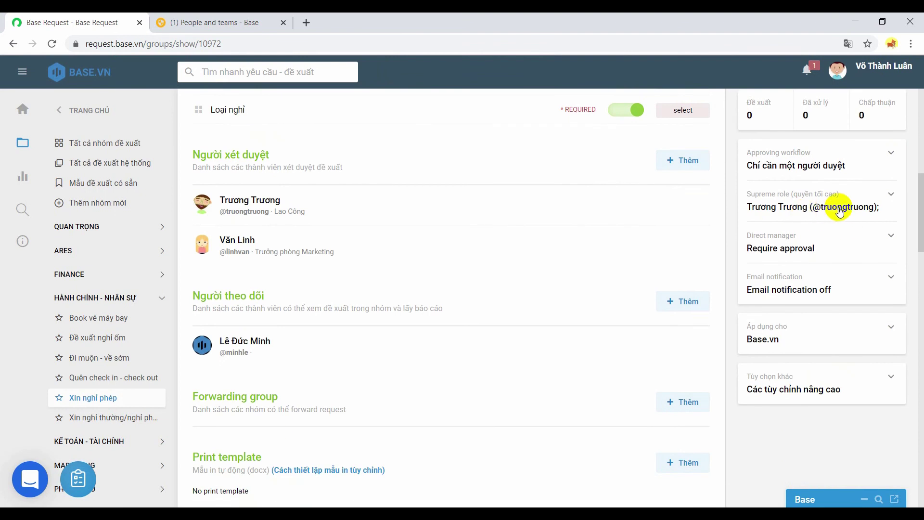
{"action": "left_click_drag", "start_coordinate": [920, 204], "coordinate": [920, 231]}
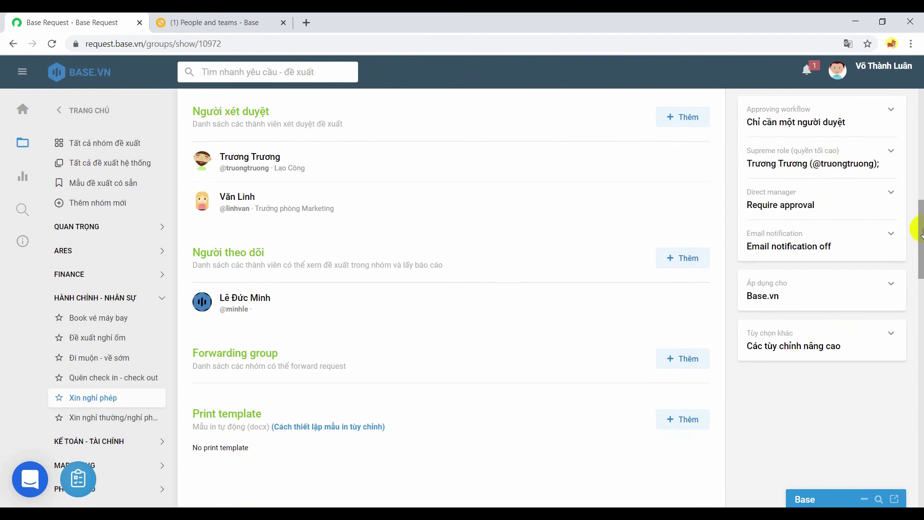
{"action": "left_click", "coordinate": [821, 235]}
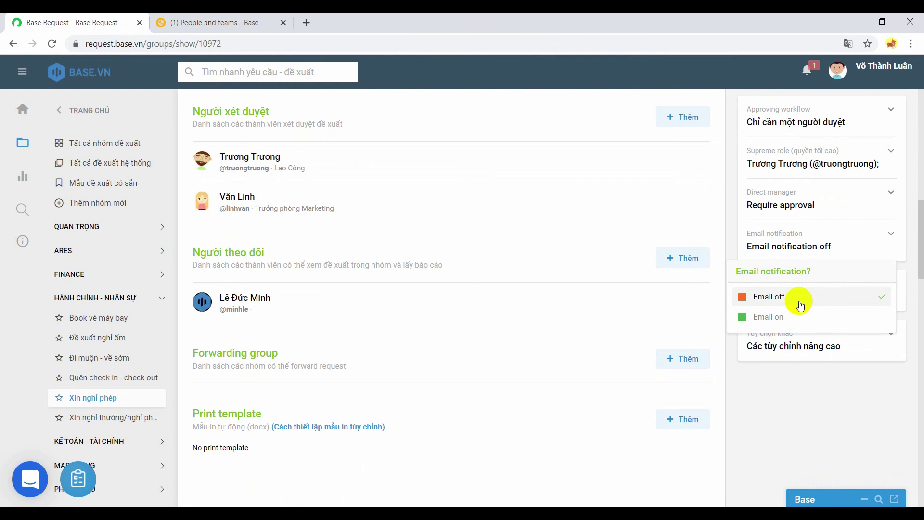
{"action": "left_click", "coordinate": [800, 304]}
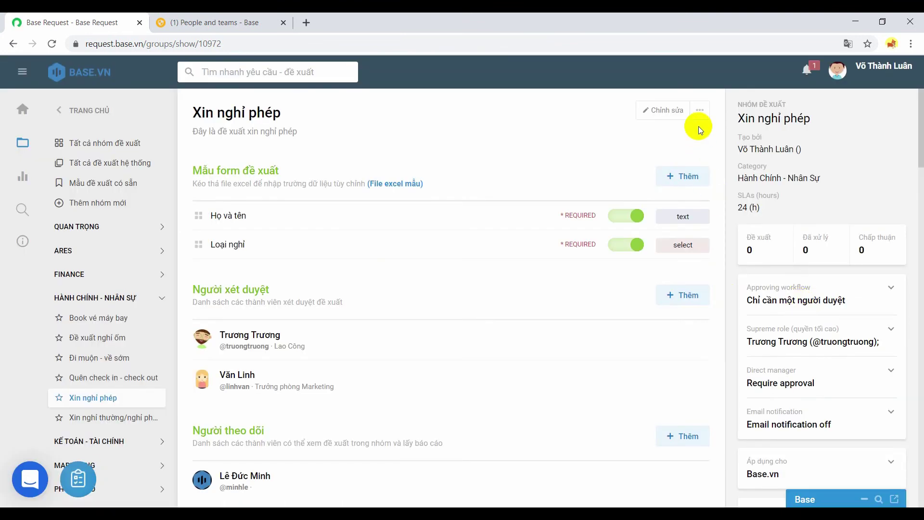
- Duplicate the Xin nghỉ phép group, rename the copy Xin nghỉ đi công tác, and return to the original
{"action": "left_click", "coordinate": [699, 111]}
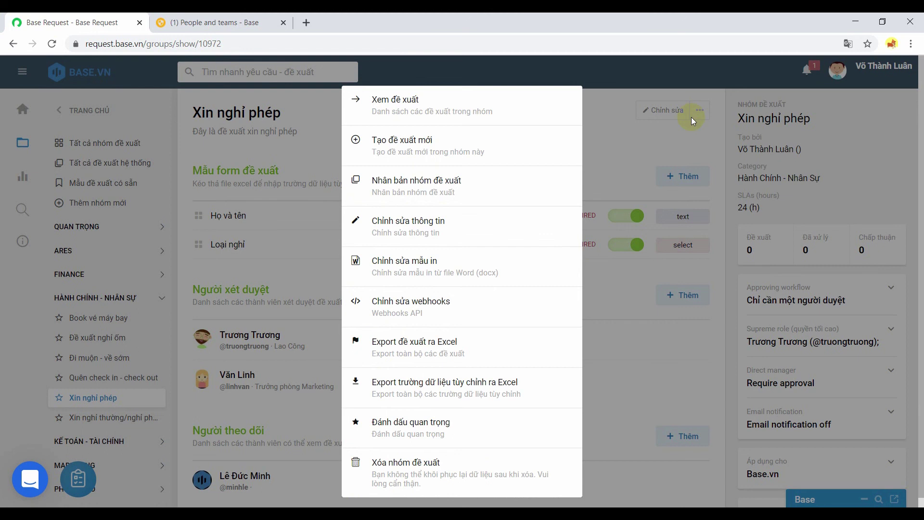
{"action": "left_click", "coordinate": [446, 201]}
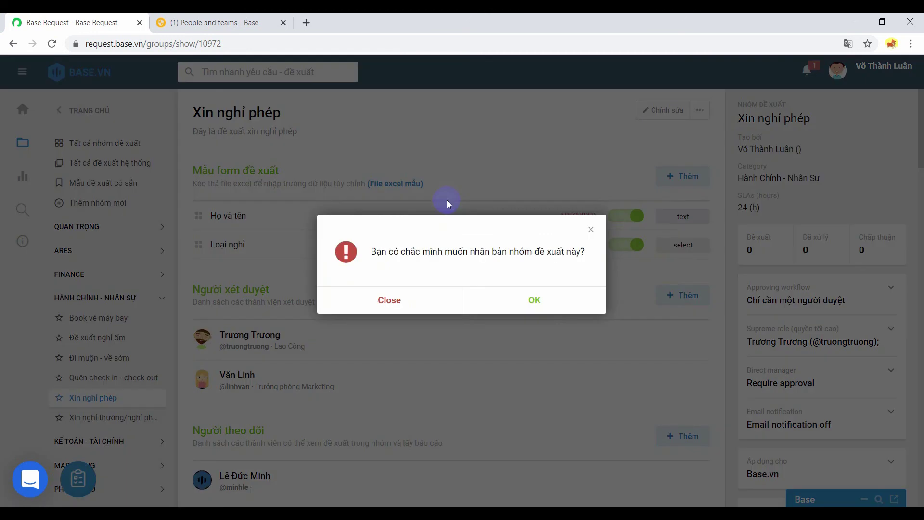
{"action": "left_click", "coordinate": [533, 301]}
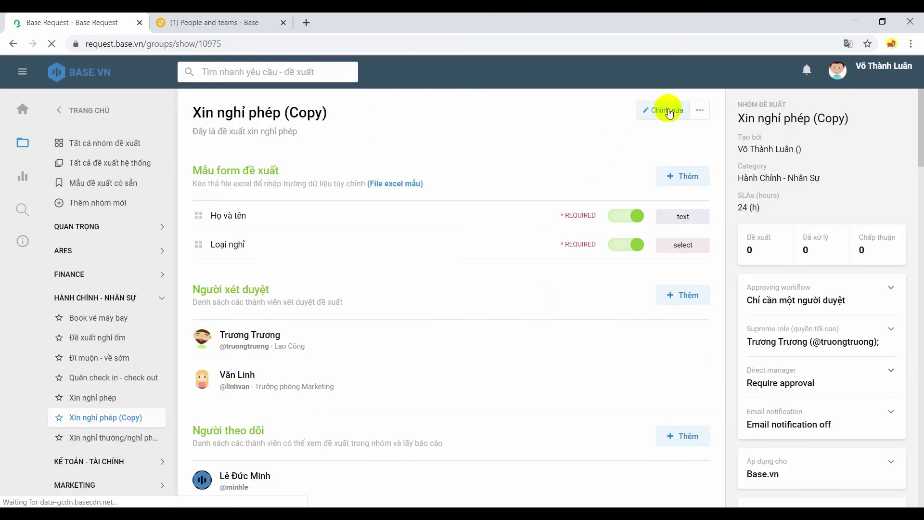
{"action": "left_click", "coordinate": [669, 113]}
{"action": "triple_click", "coordinate": [528, 147]}
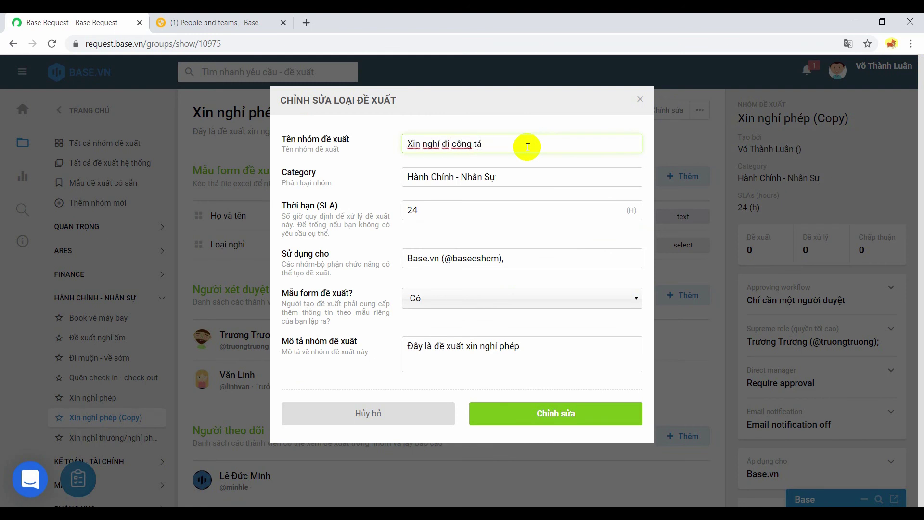
{"action": "left_click", "coordinate": [542, 415]}
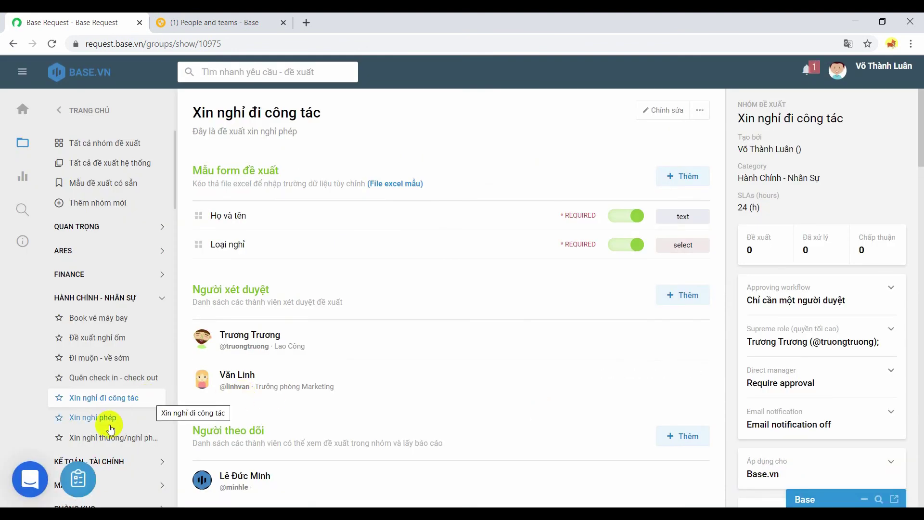
{"action": "left_click", "coordinate": [109, 427]}
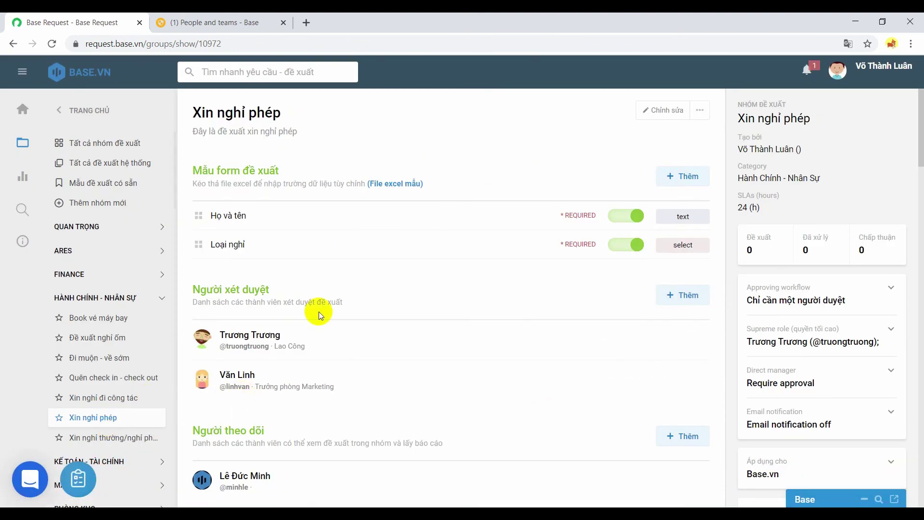
- Open the Xin nghỉ phép request list and start a new request
{"action": "scroll", "coordinate": [320, 313], "scroll_direction": "down", "scroll_amount": 2}
{"action": "scroll", "coordinate": [319, 311], "scroll_direction": "up", "scroll_amount": 2}
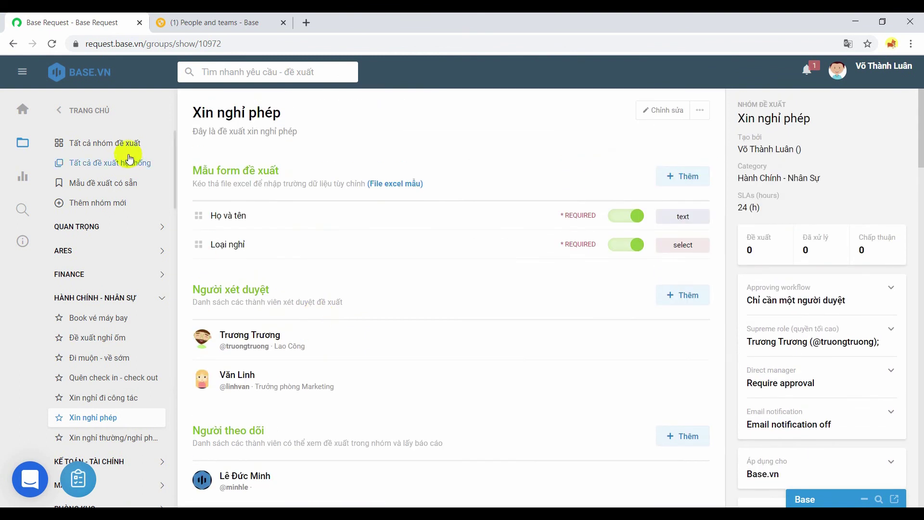
{"action": "left_click", "coordinate": [26, 111]}
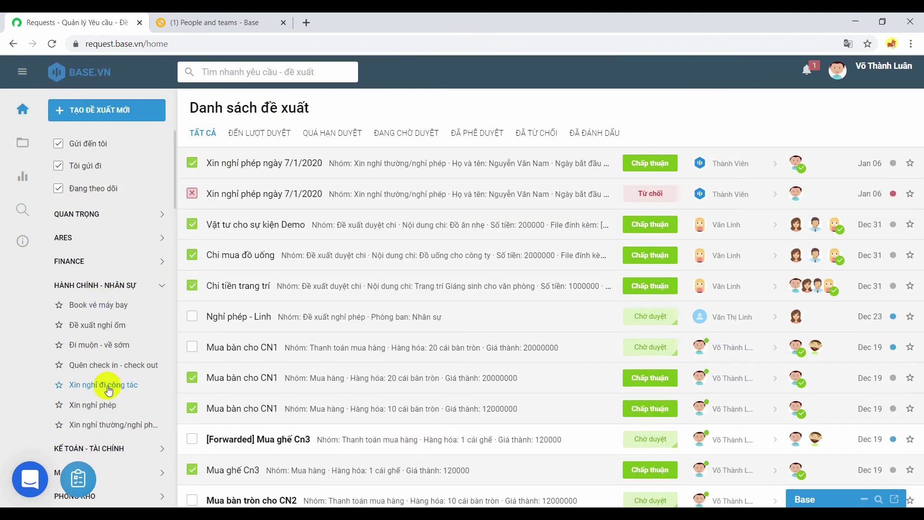
{"action": "left_click", "coordinate": [116, 407]}
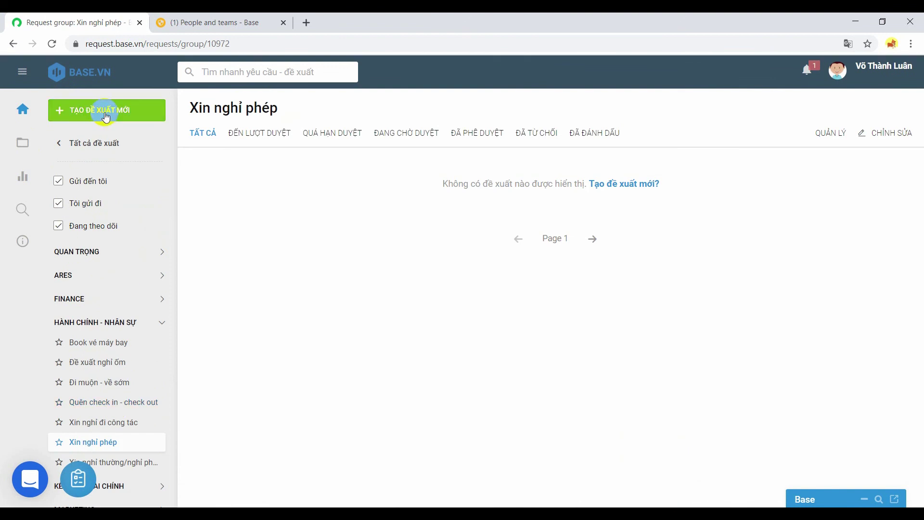
{"action": "left_click", "coordinate": [106, 117]}
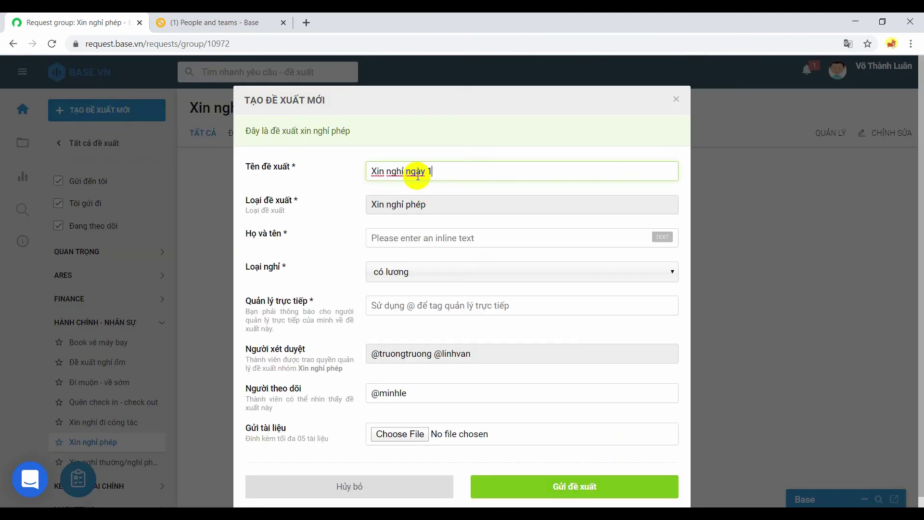
- Submit 'Xin nghỉ ngày 15/1/2020' with the employee's full name, không lương, and the direct manager
{"action": "type", "text": "020"}
{"action": "left_click", "coordinate": [420, 239]}
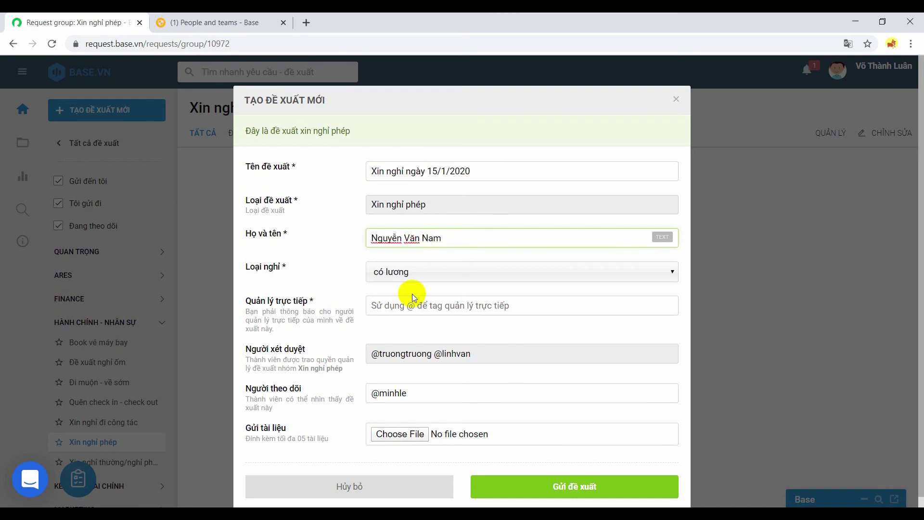
{"action": "left_click", "coordinate": [410, 275]}
{"action": "left_click", "coordinate": [403, 299]}
{"action": "type", "text": "@minh"}
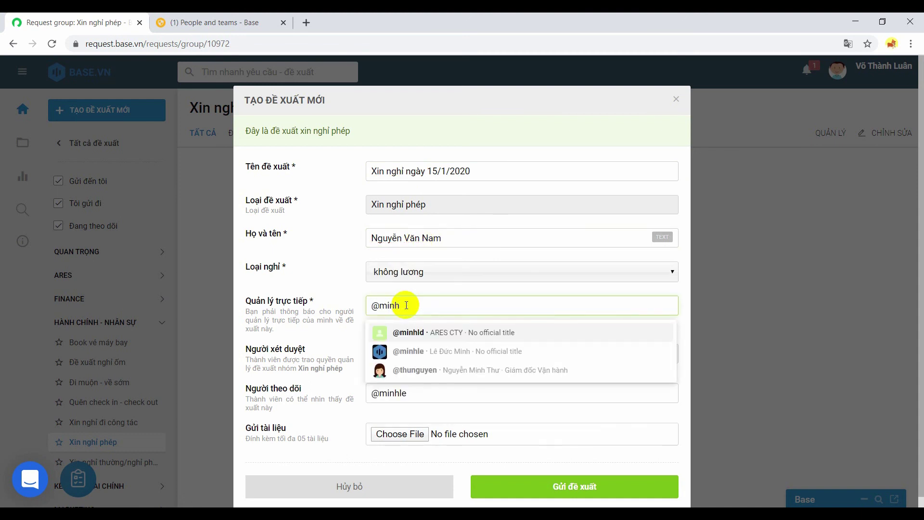
{"action": "key", "text": "Return"}
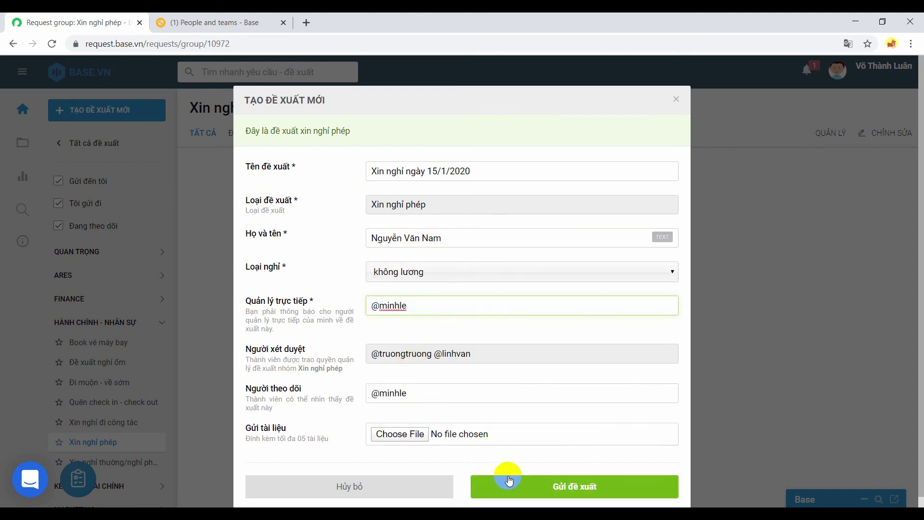
{"action": "left_click", "coordinate": [531, 481]}
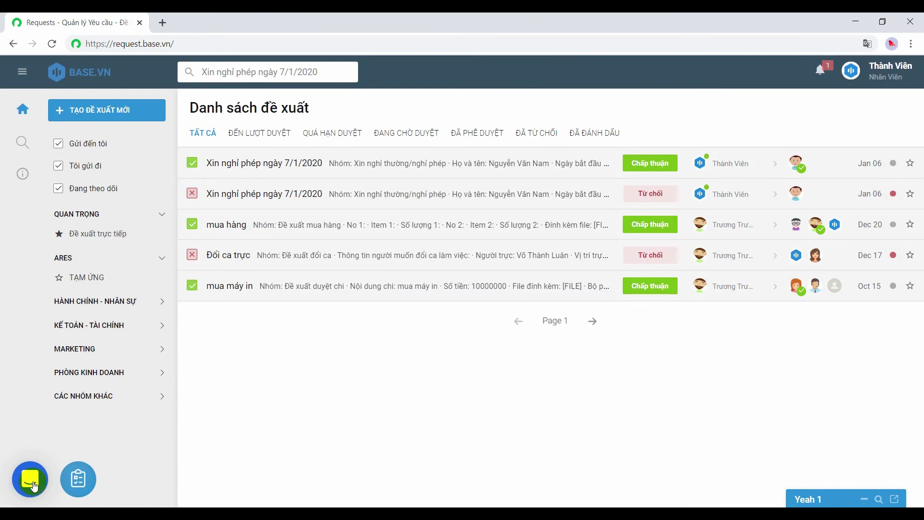
- Open a new support chat conversation and type 'Tôi có câu hỏi'
{"action": "left_click", "coordinate": [31, 479]}
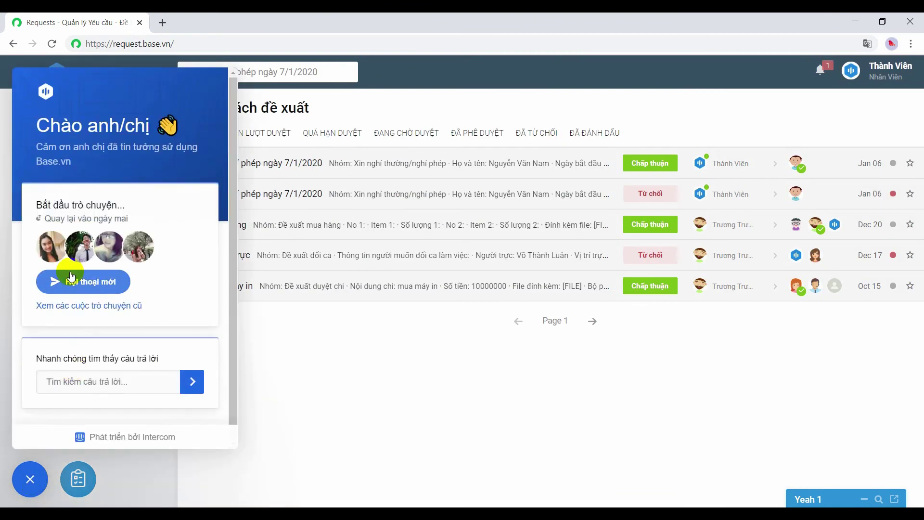
{"action": "left_click", "coordinate": [71, 278]}
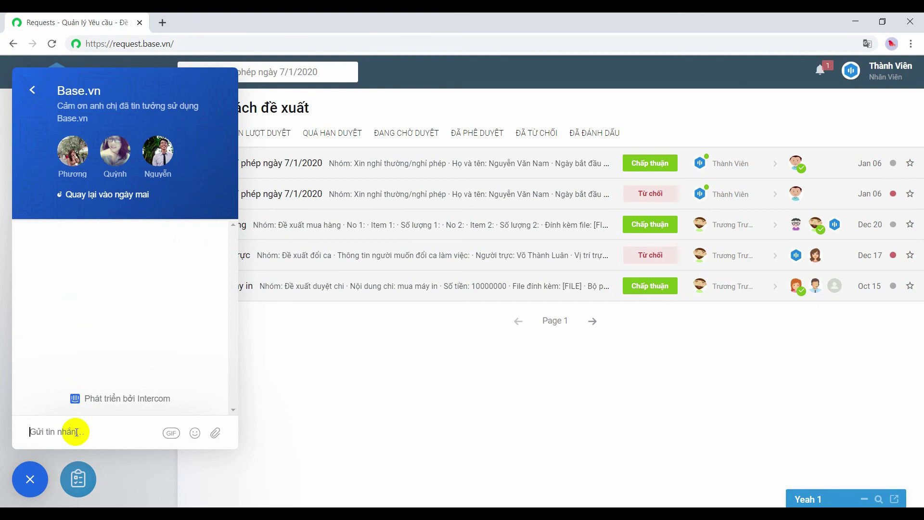
{"action": "type", "text": "Tôi có c"}
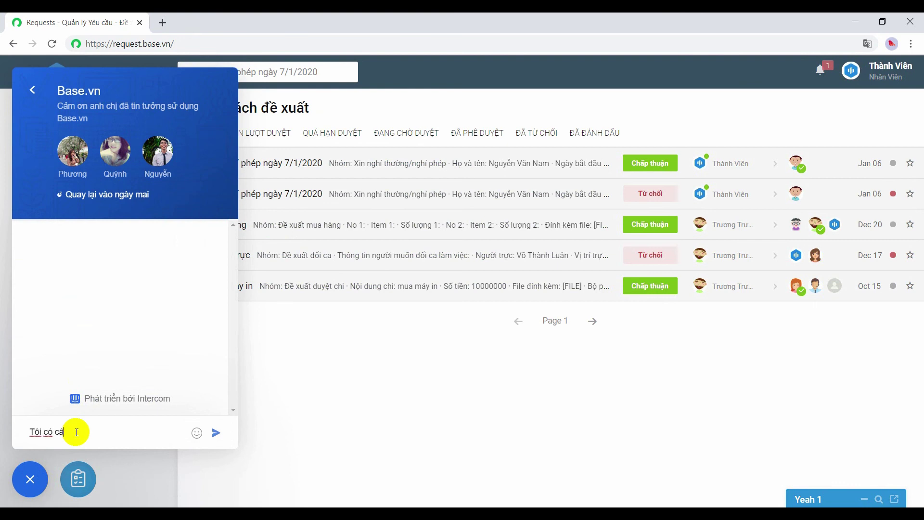
{"action": "type", "text": "âu hỏi"}
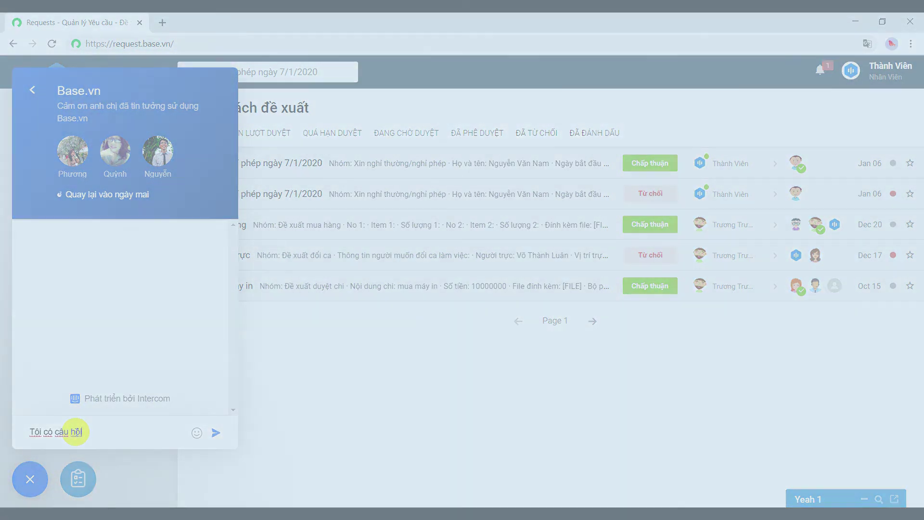